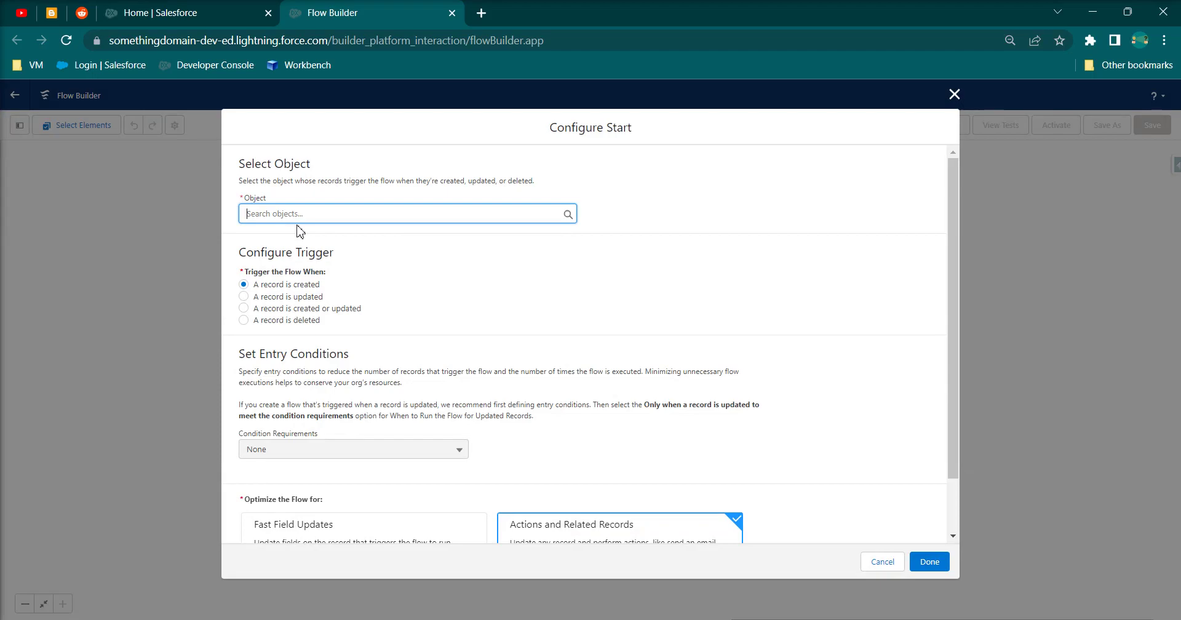
Step: Configure the flow start to trigger on the User object when a record is updated, without entry conditions
click(280, 370)
click(296, 299)
scroll(356, 373, down, 1)
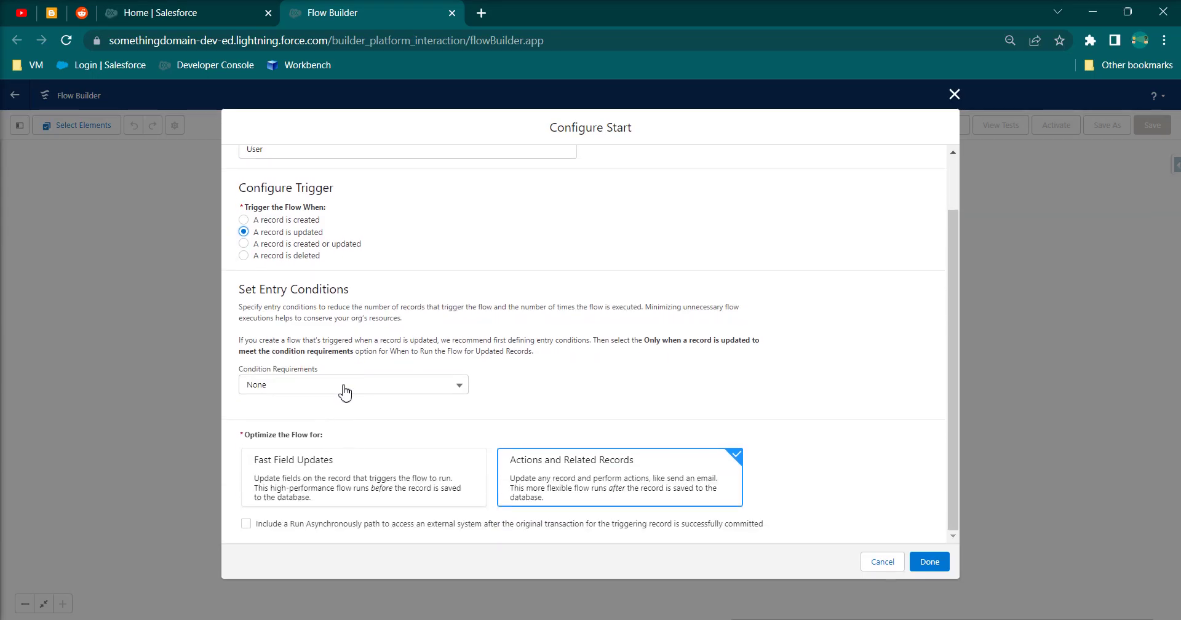
click(923, 562)
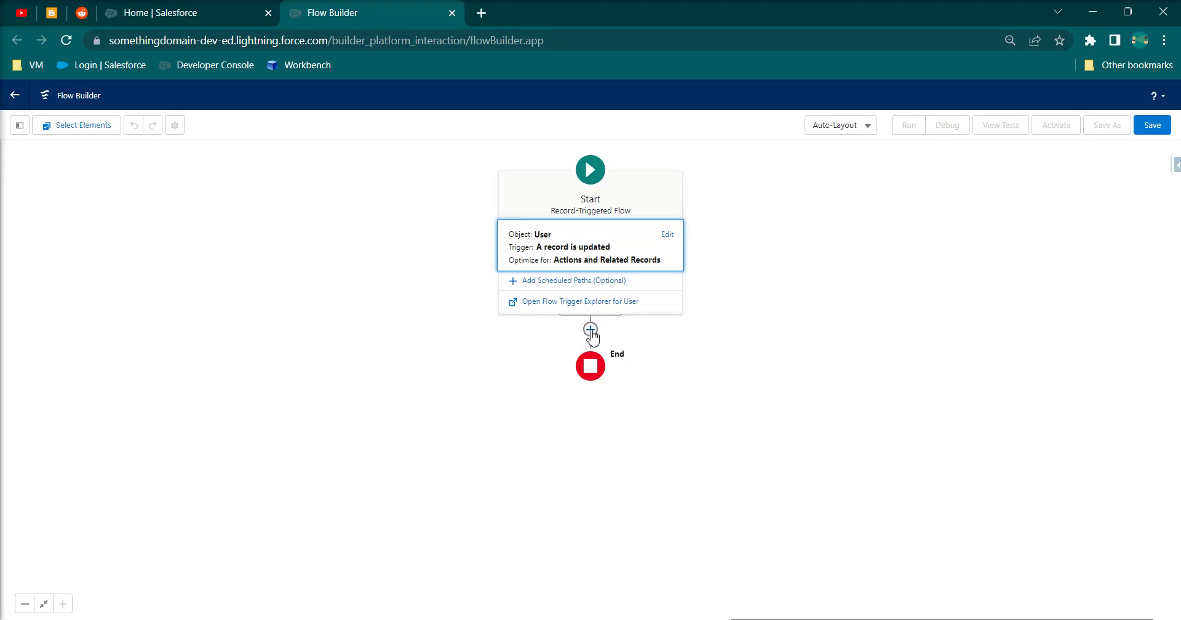
Step: Add a Decision element labelled isActiveTrue after the start, with a first outcome labelled True
click(591, 330)
text(dec)
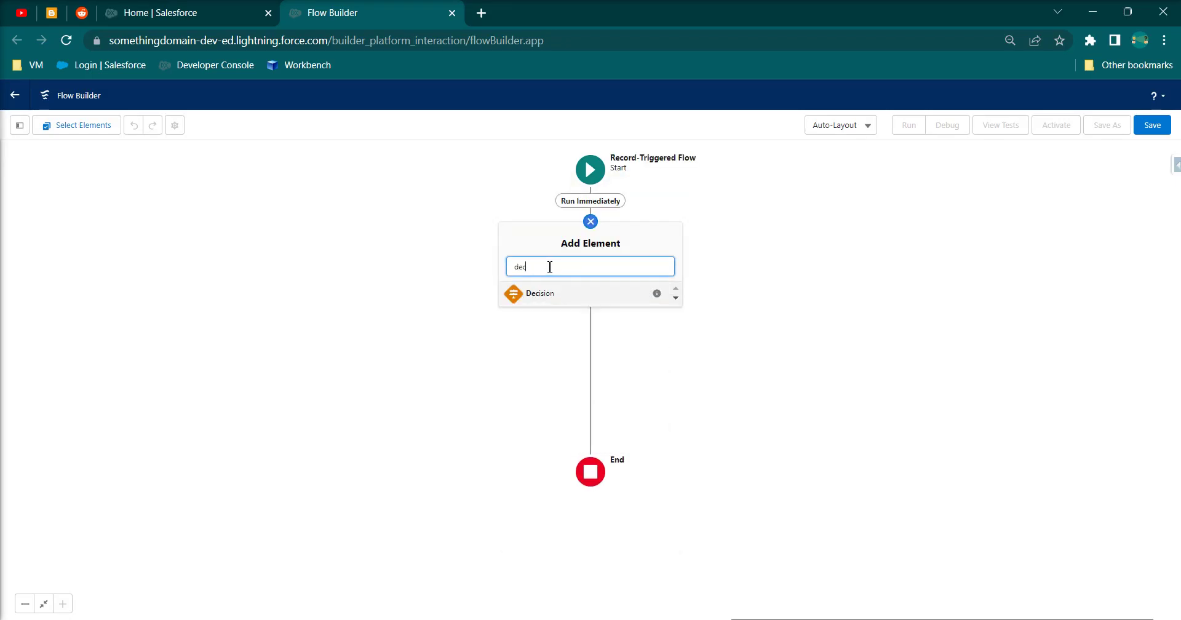
click(546, 298)
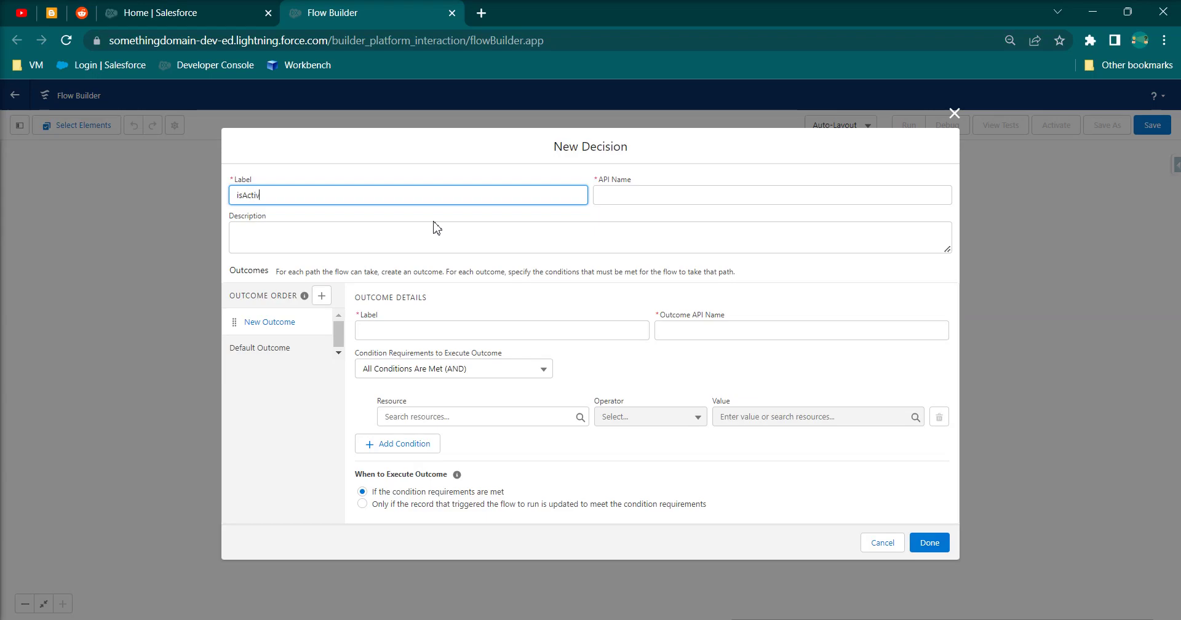
click(455, 220)
click(481, 330)
text(True)
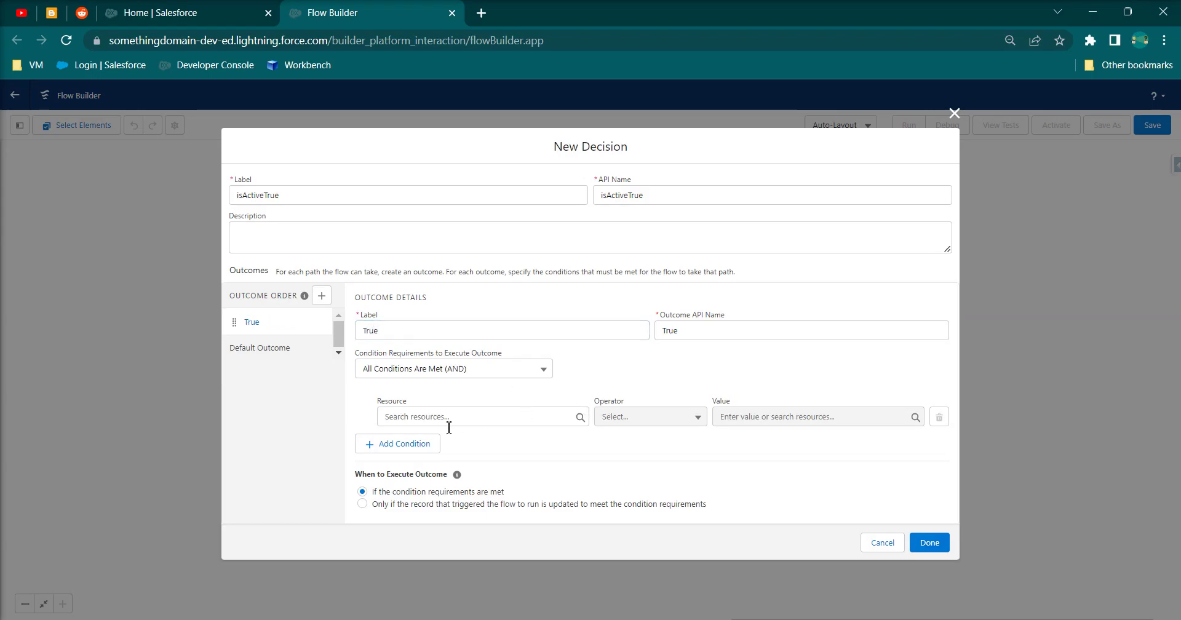
Step: Set the True outcome's condition resource to the IsActive field of $Record
click(452, 423)
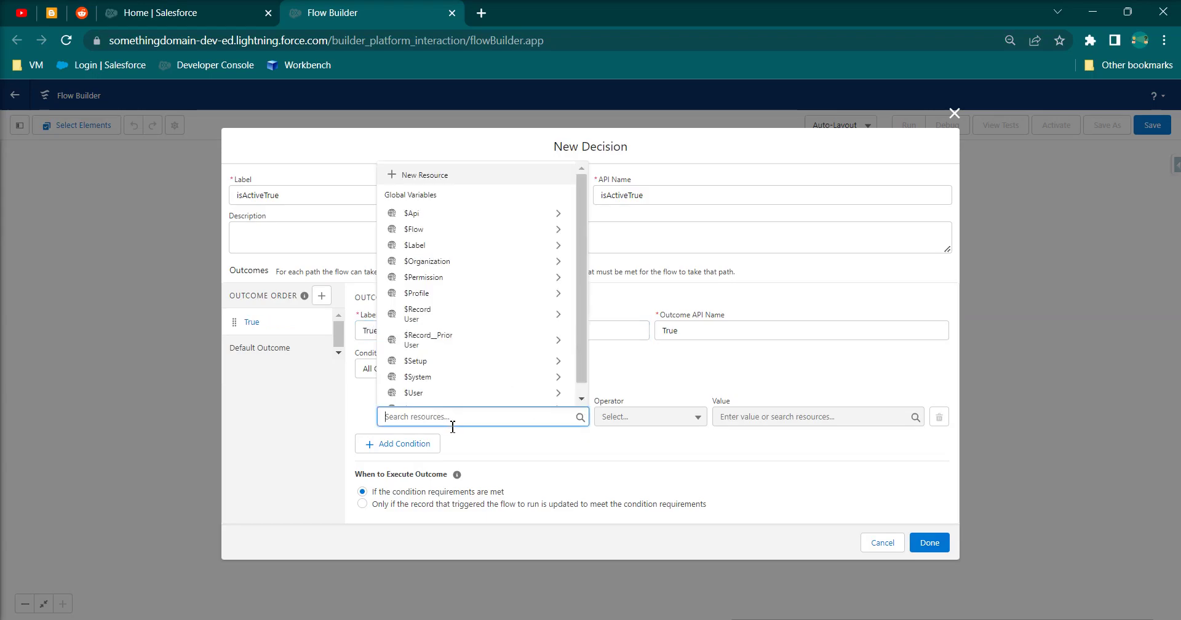
text(isA)
key(BackSpace)
key(BackSpace)
key(BackSpace)
text(rec)
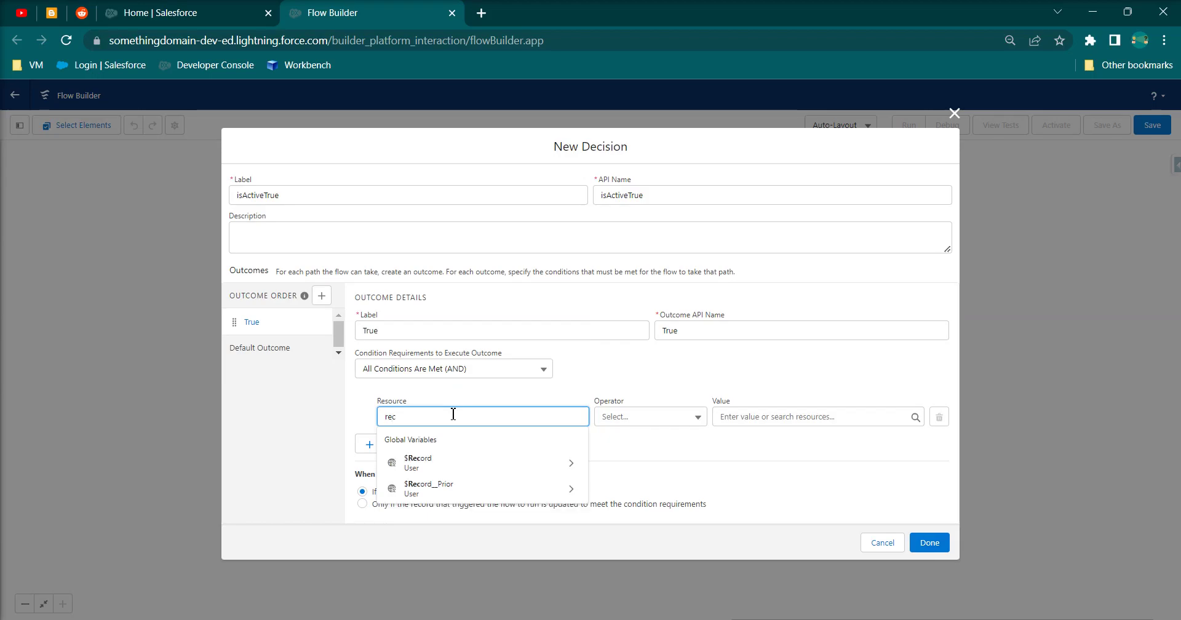
click(453, 463)
text(isactive)
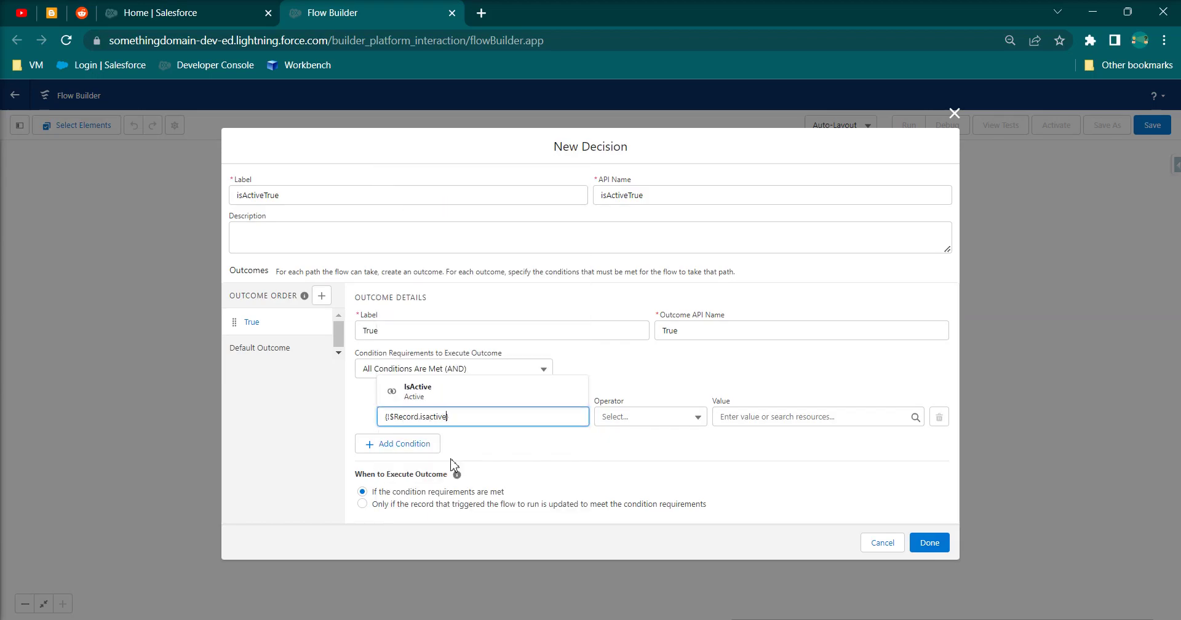
click(452, 392)
Step: Try to enter the plain text true as the value of the Active condition
click(740, 418)
text(trye)
key(BackSpace)
key(BackSpace)
text(ue)
click(499, 447)
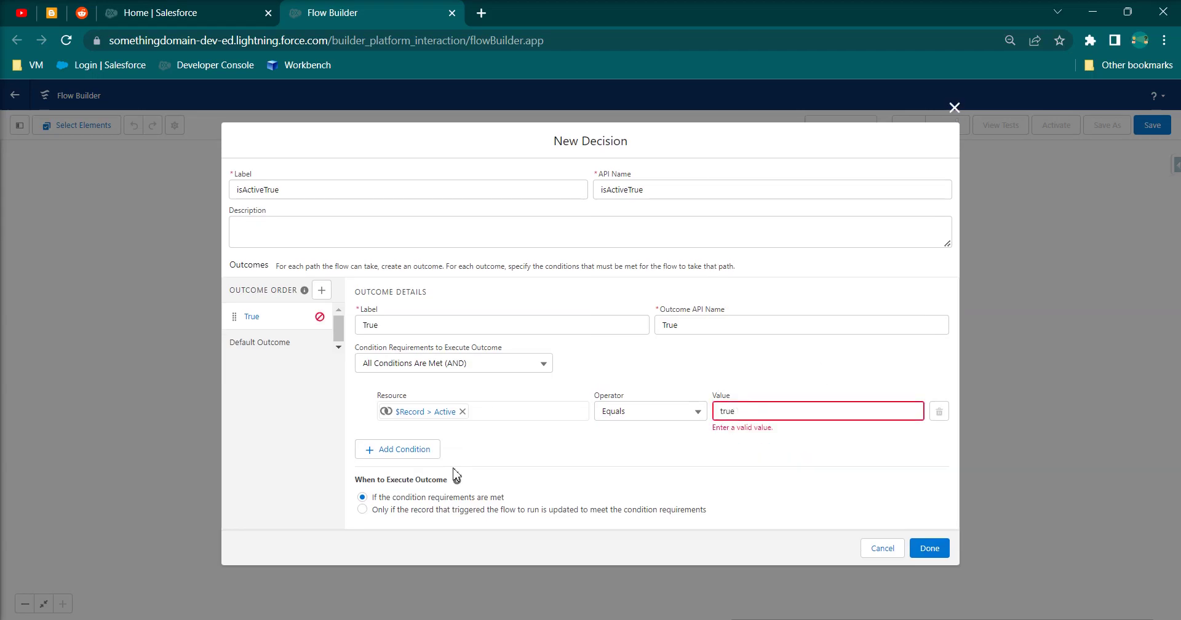
Step: Rename the decision's default outcome to False and try to finish the decision
click(264, 342)
click(433, 340)
drag(434, 340, 205, 329)
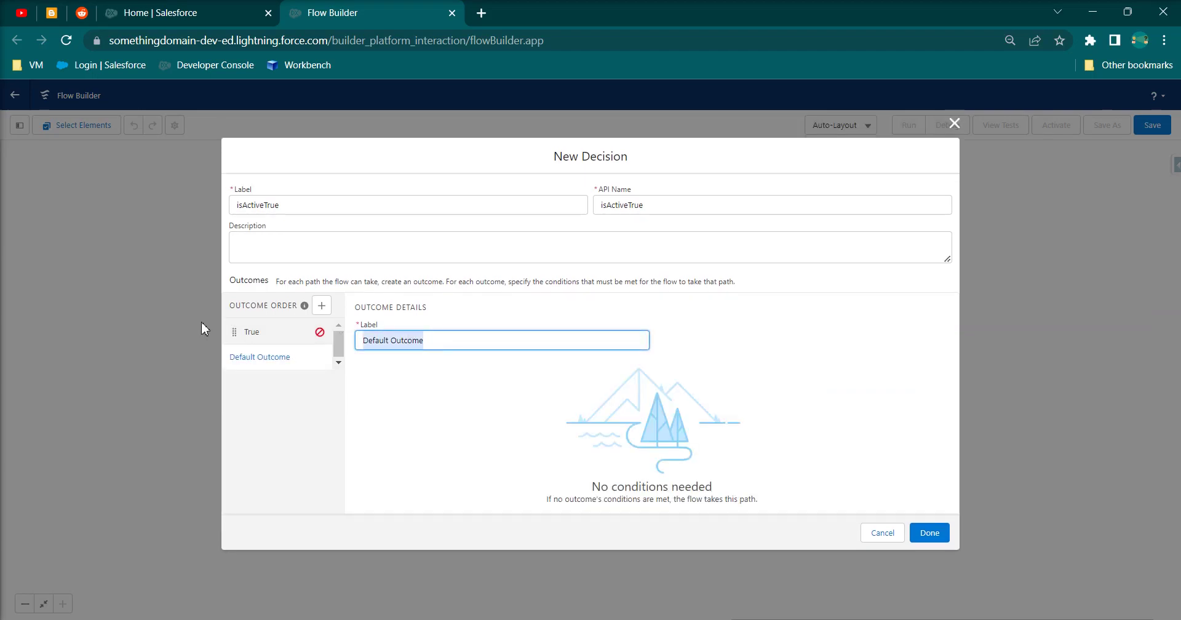
text(False)
click(562, 444)
click(927, 531)
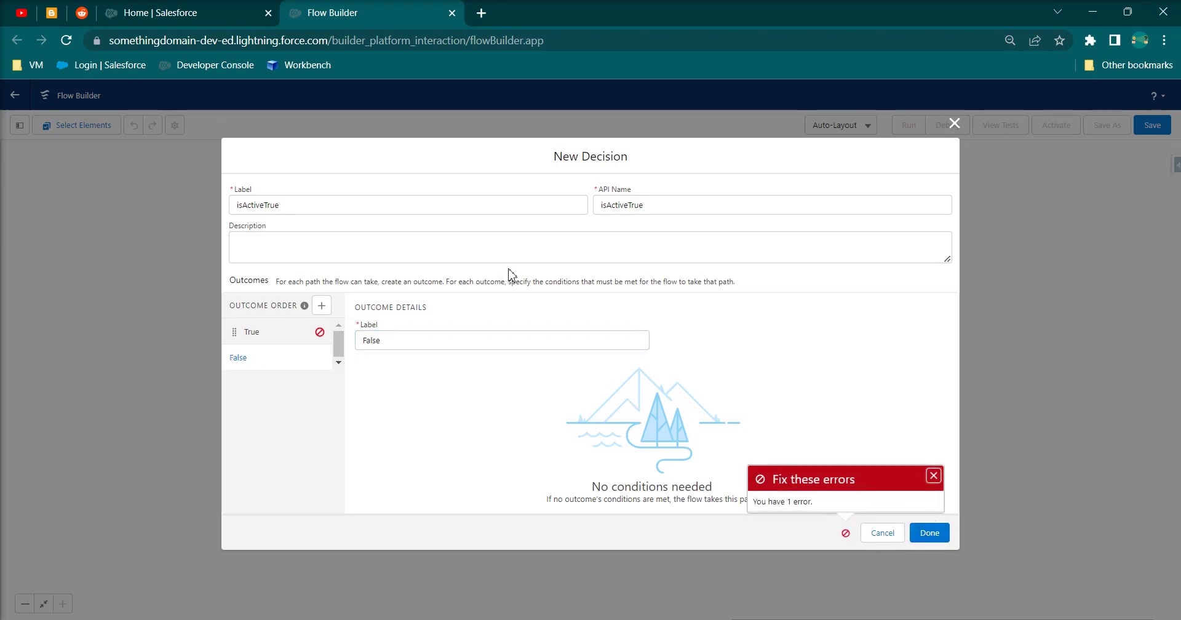
Step: Make the True outcome execute only when the record is updated to meet the conditions, set its value to $GlobalConstant.True, and finish the decision
click(261, 332)
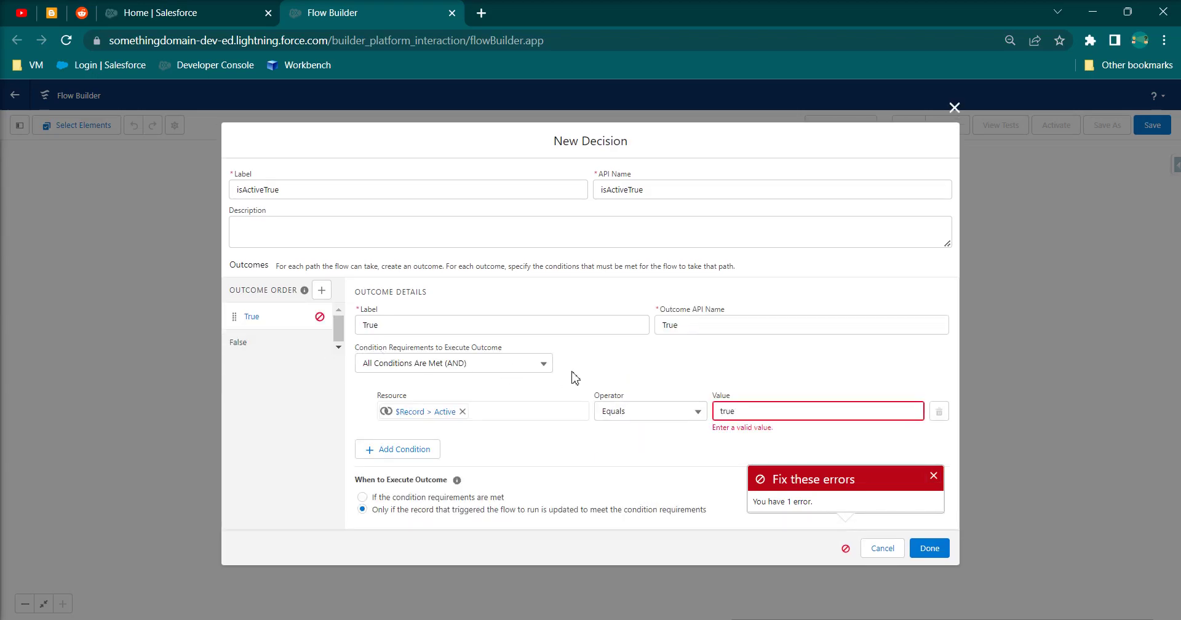
click(741, 411)
click(786, 468)
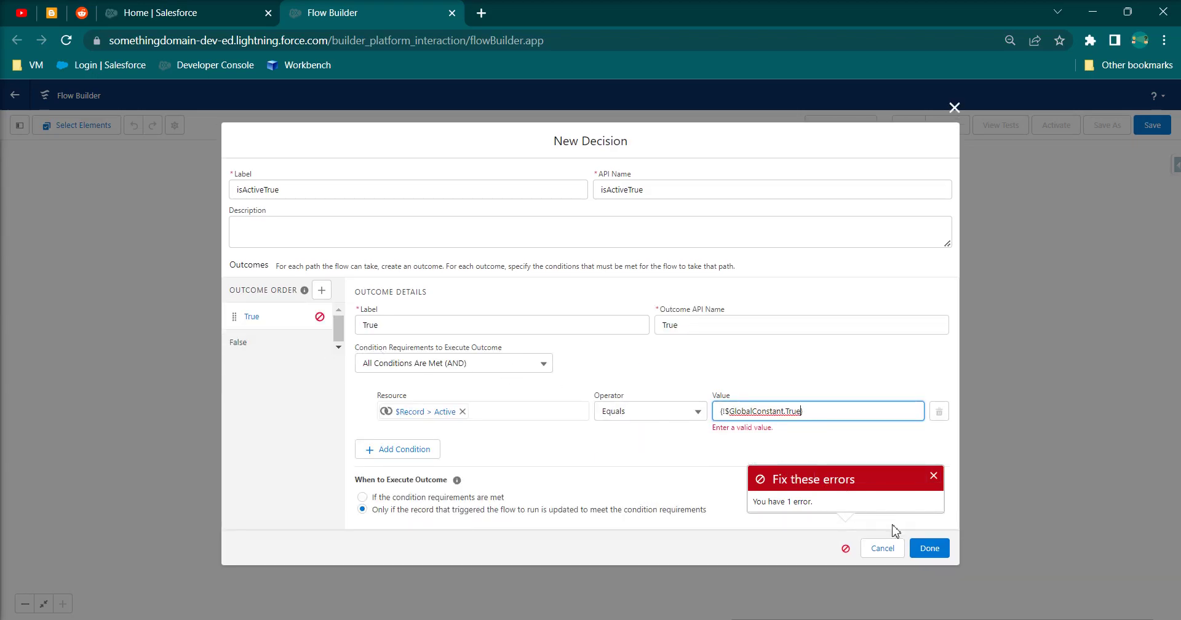
click(945, 550)
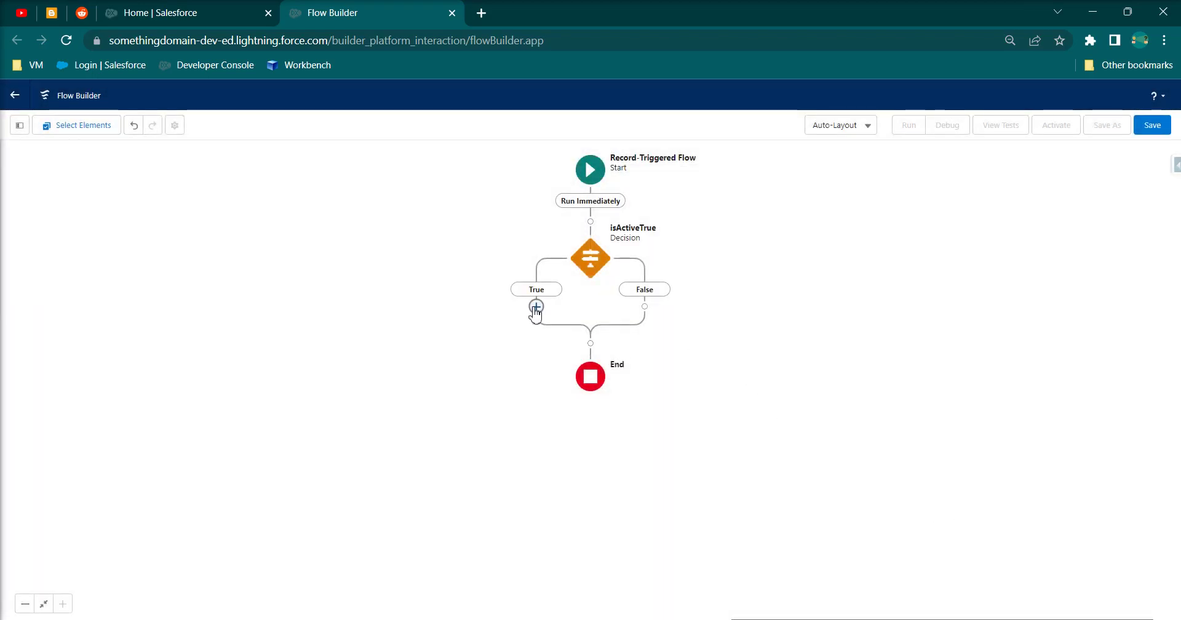
Step: Add the User object's Welcome Email alert as an action on the True path and label it welcome email
click(536, 306)
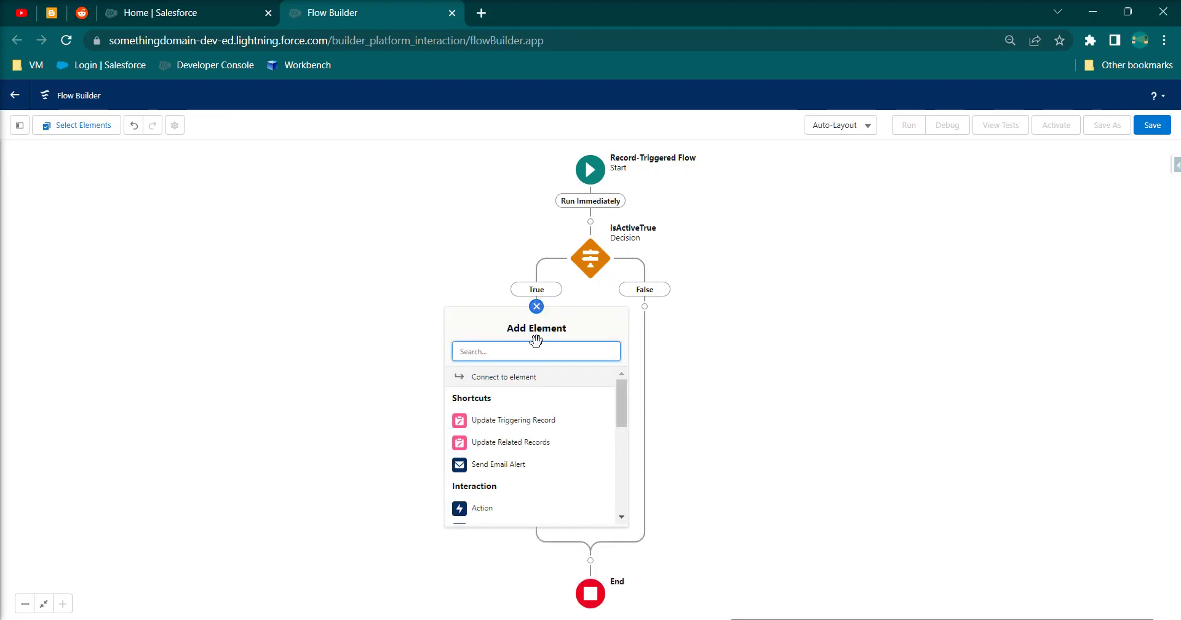
click(499, 466)
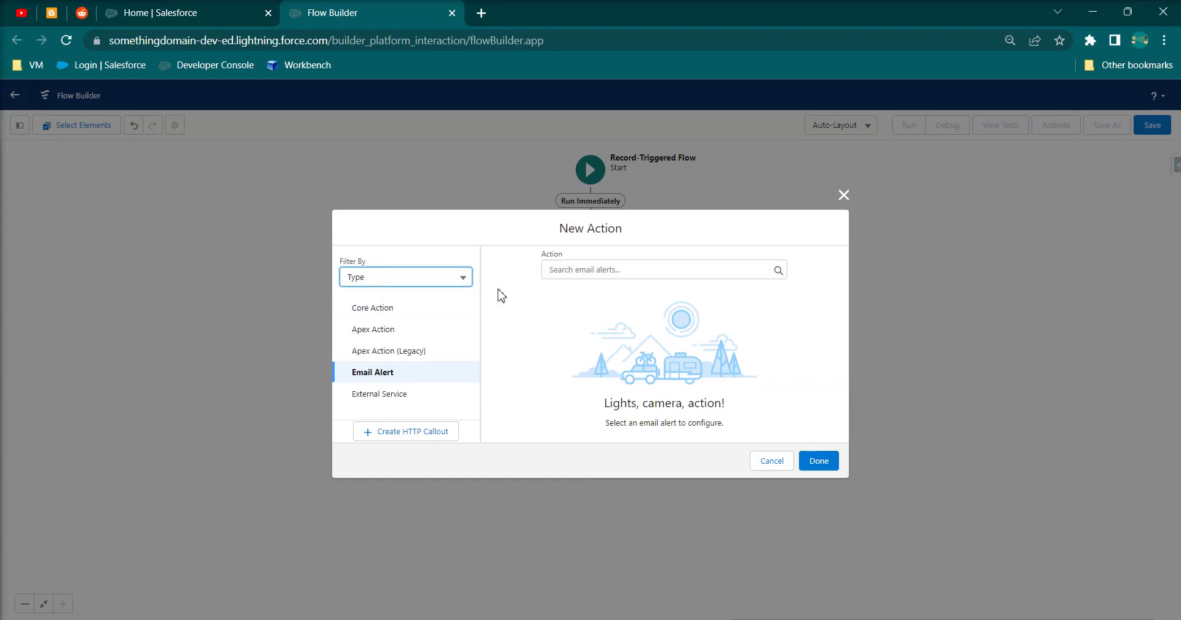
click(593, 270)
text(we)
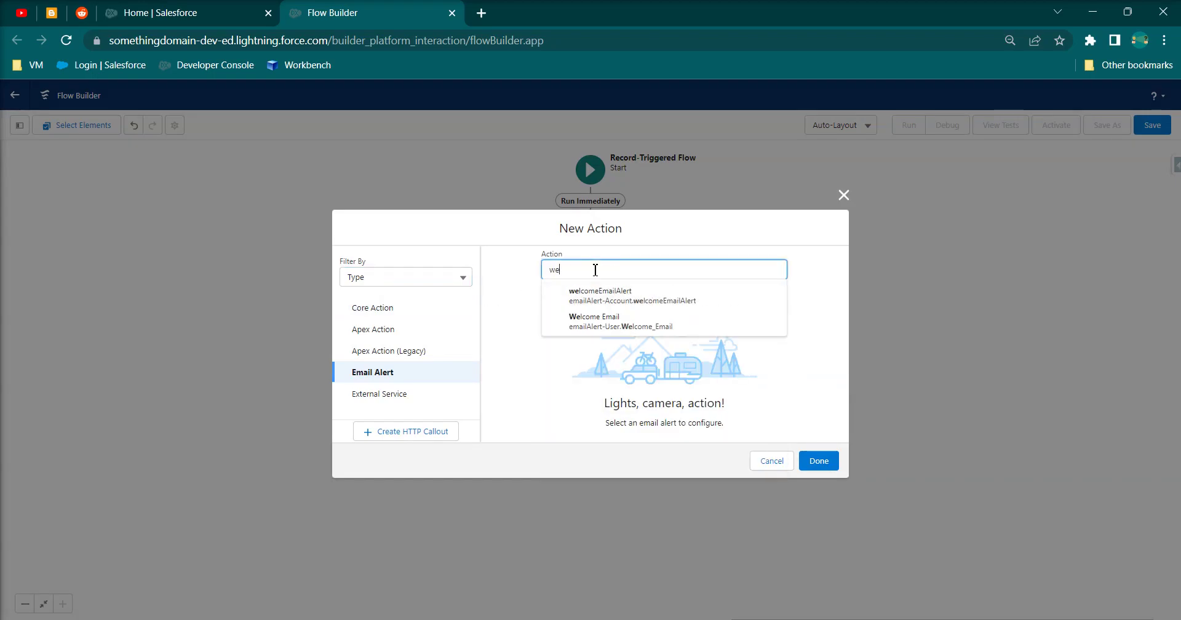
click(661, 322)
click(565, 321)
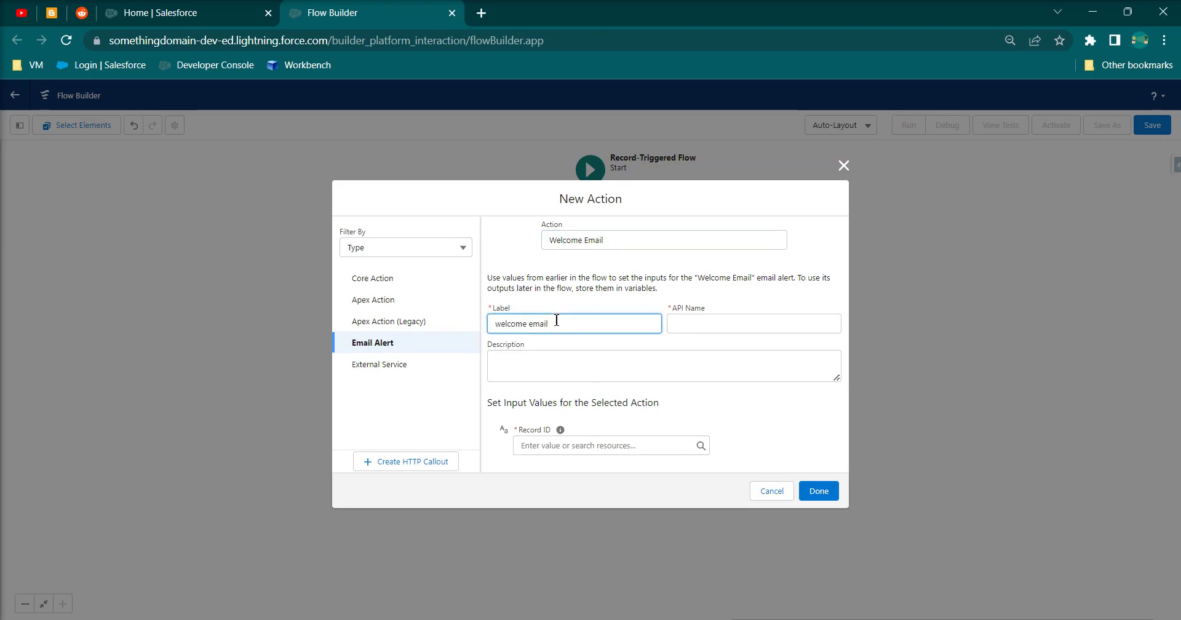
click(675, 342)
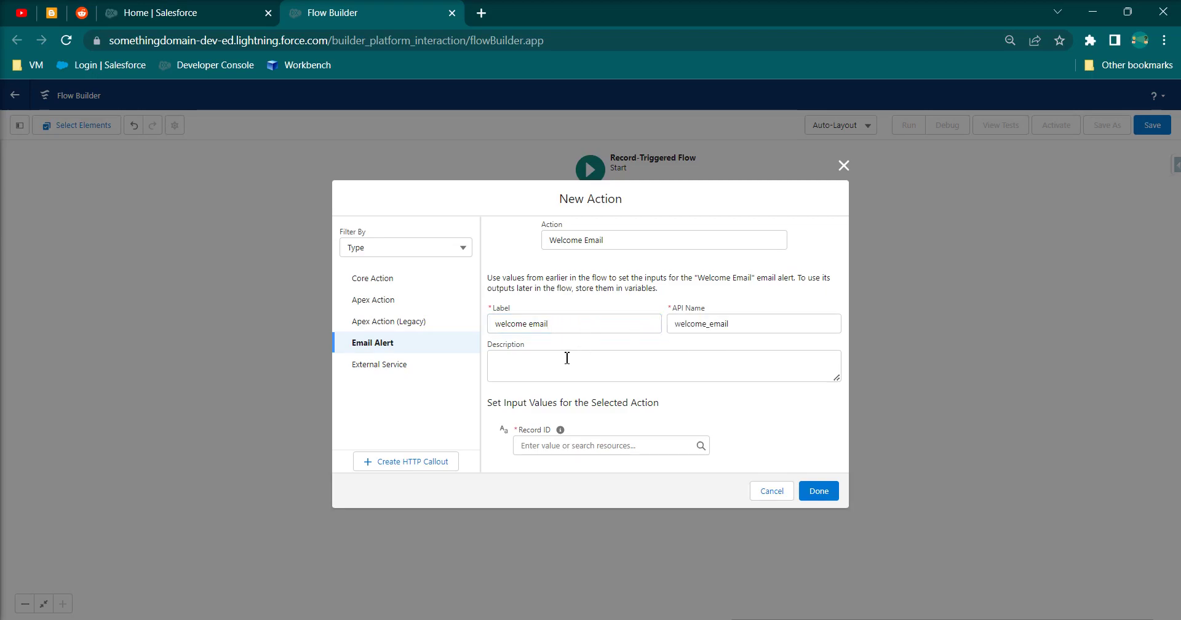
Step: Set the welcome email action's Record ID to {!$Record.Id} and finish the action
click(557, 447)
text(re)
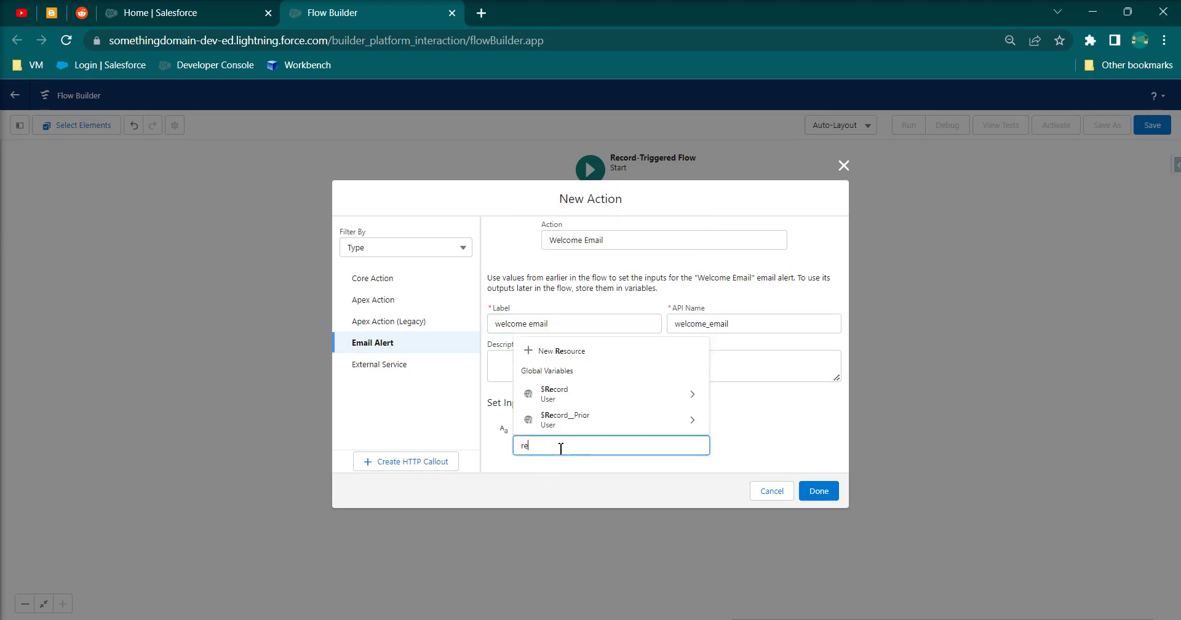
click(594, 397)
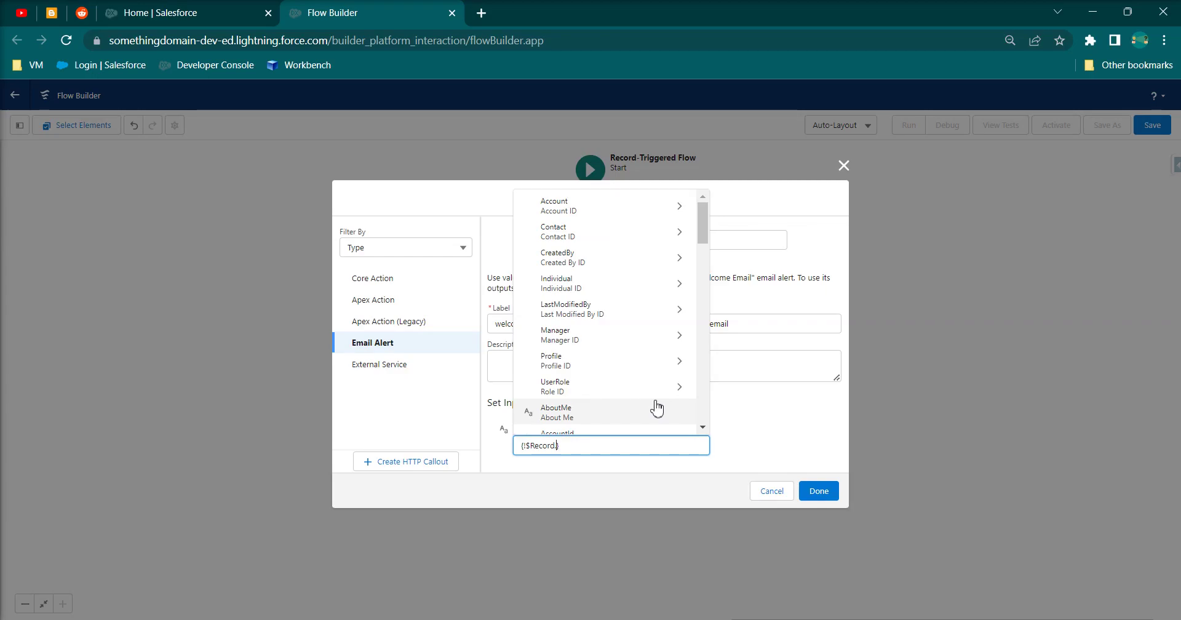
text(id)
scroll(673, 403, down, 2)
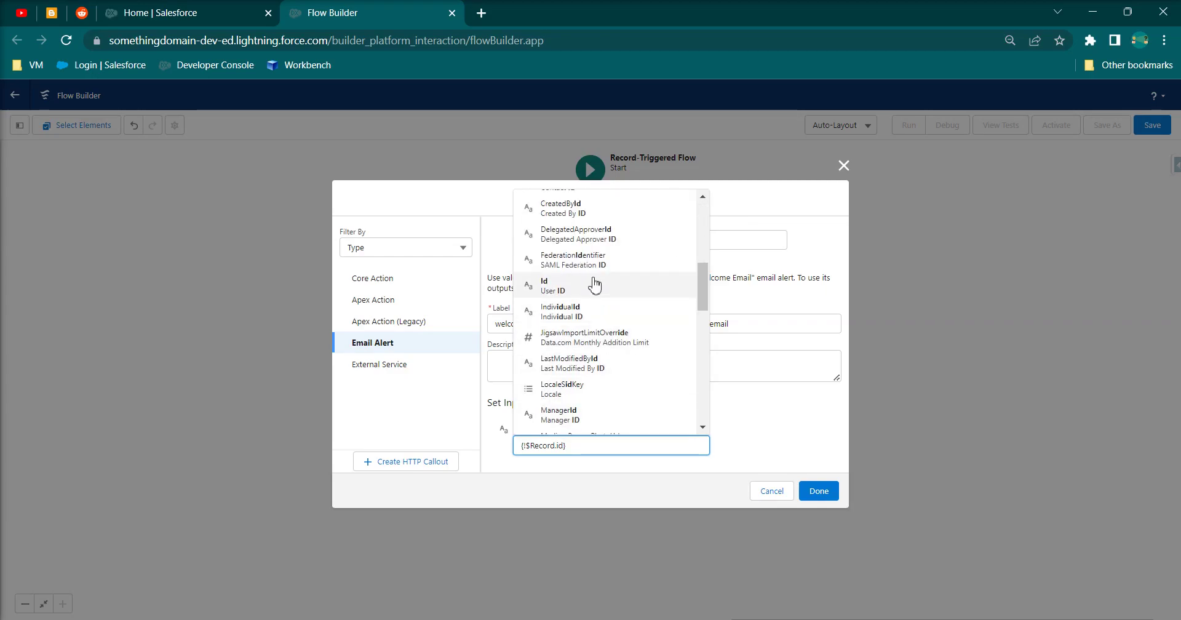
click(593, 284)
click(828, 490)
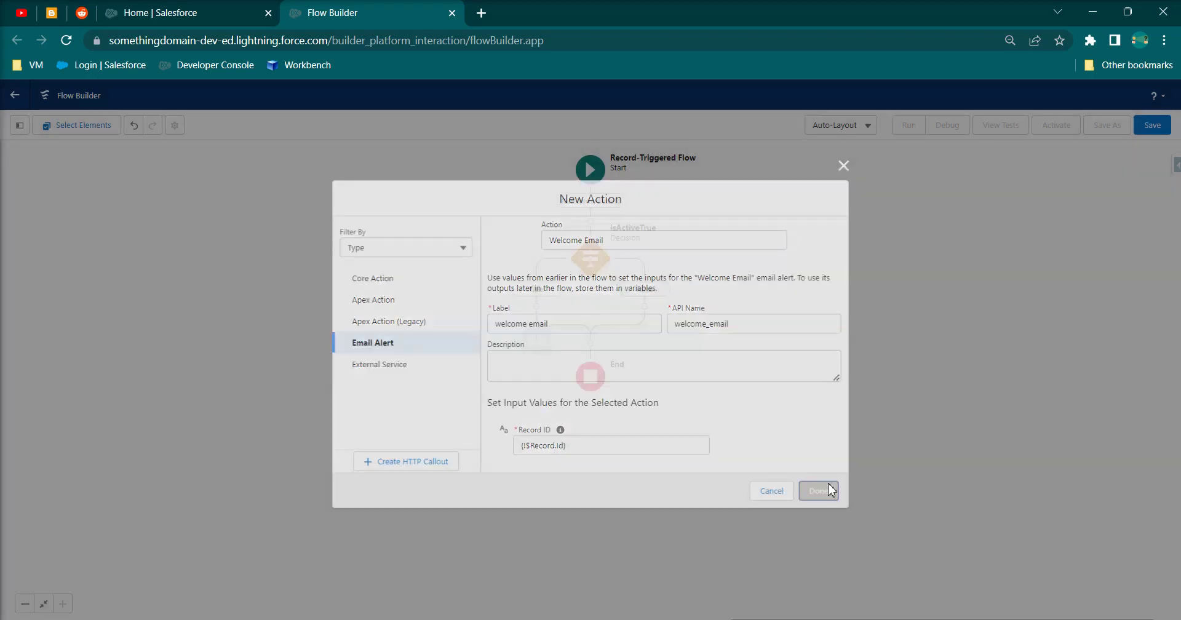
Step: Find Email Alerts in Salesforce Setup and open the list of all email alerts
click(169, 13)
click(79, 155)
text(em)
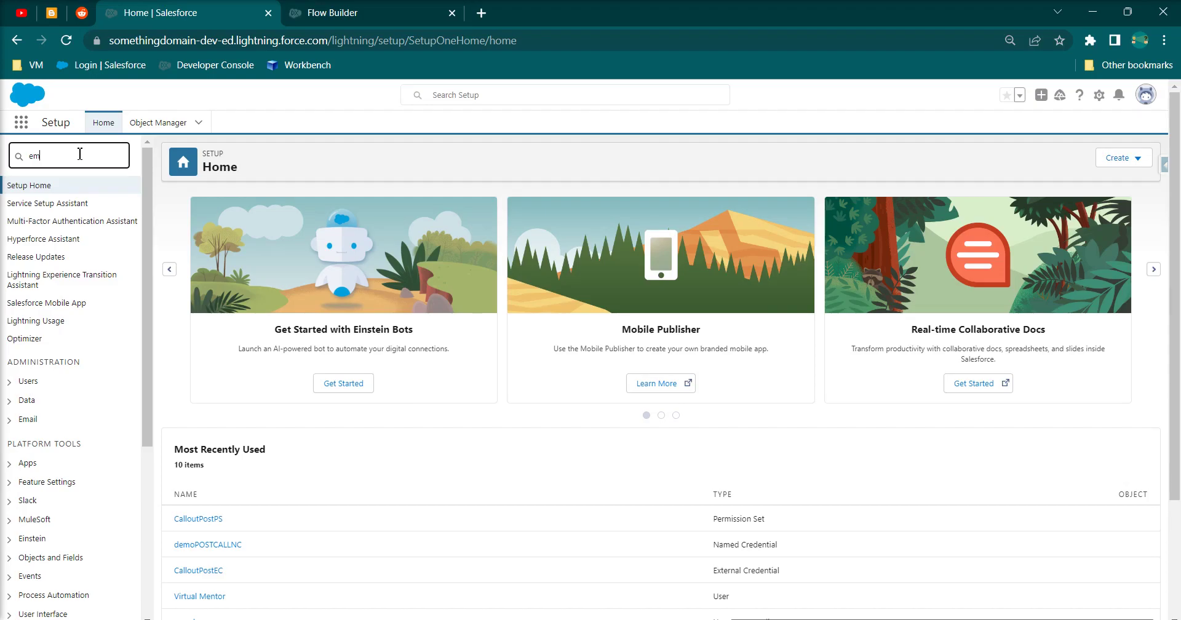
text(ail)
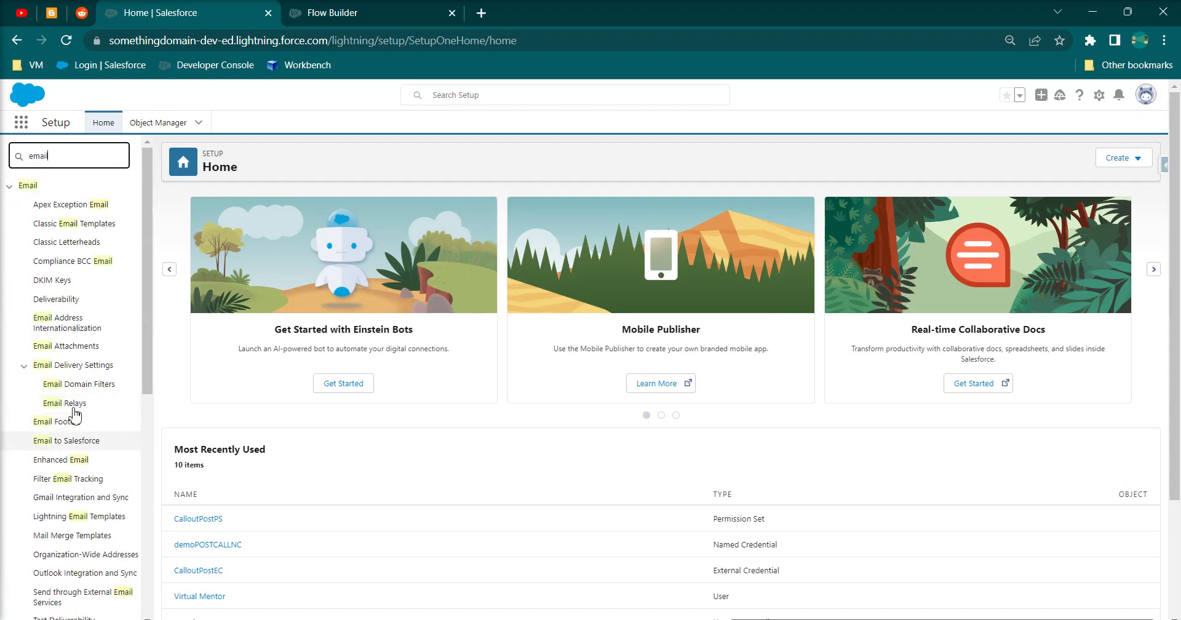
text( alert)
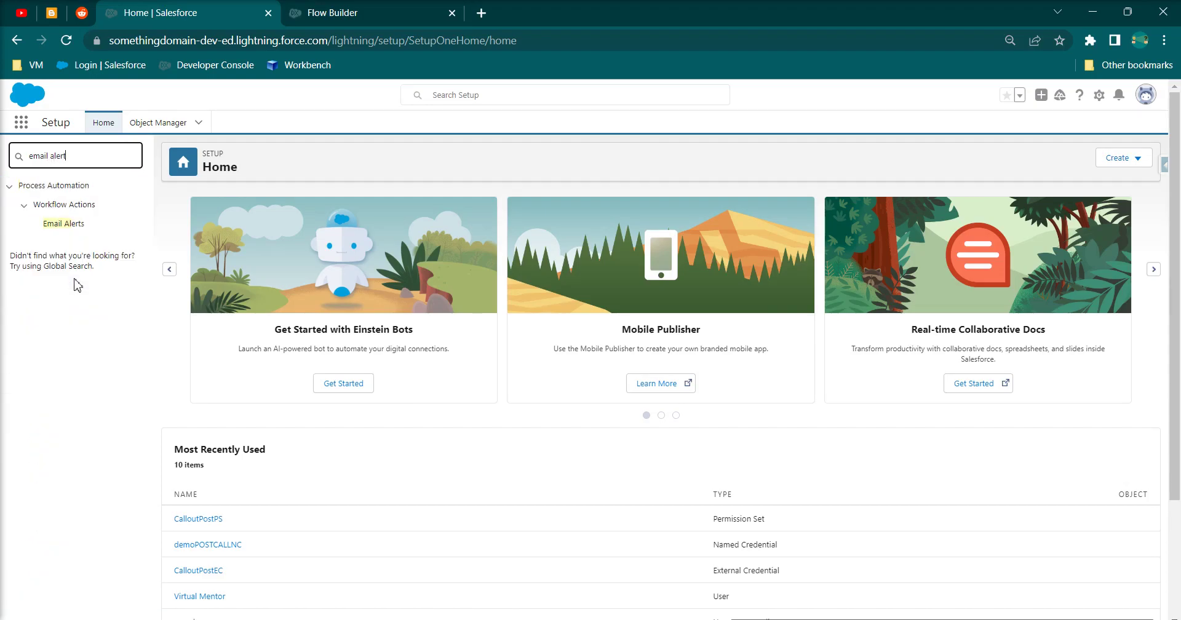
click(64, 223)
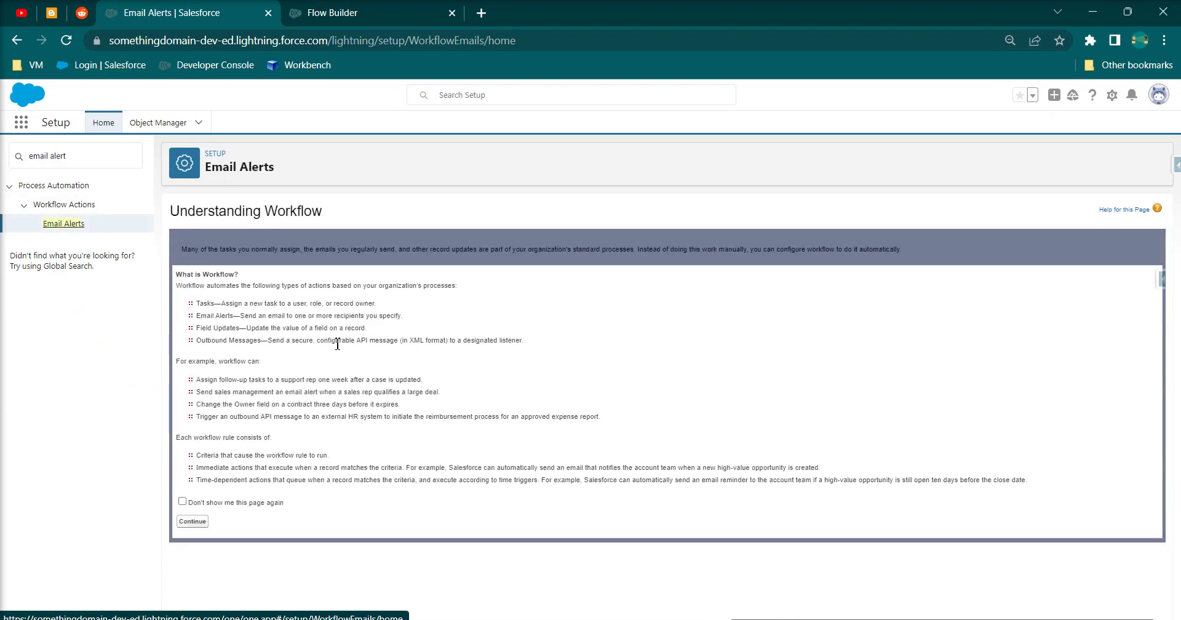
click(193, 522)
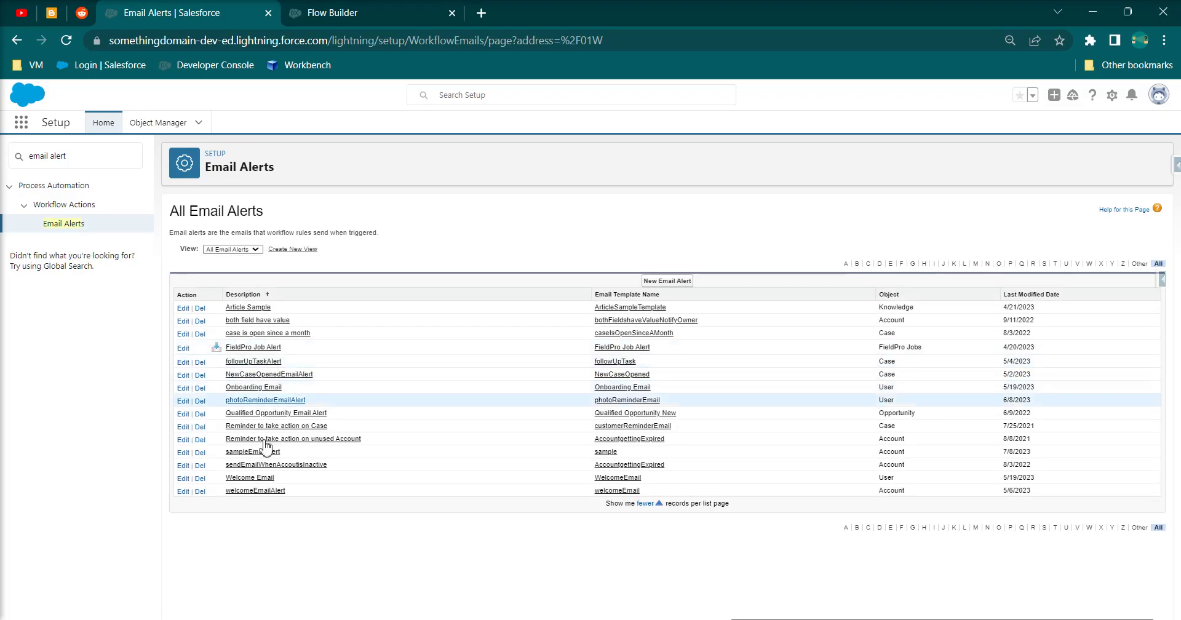
Step: Open the Welcome Email alert and its WelcomeEmail template, and examine the template's related items and details
click(249, 478)
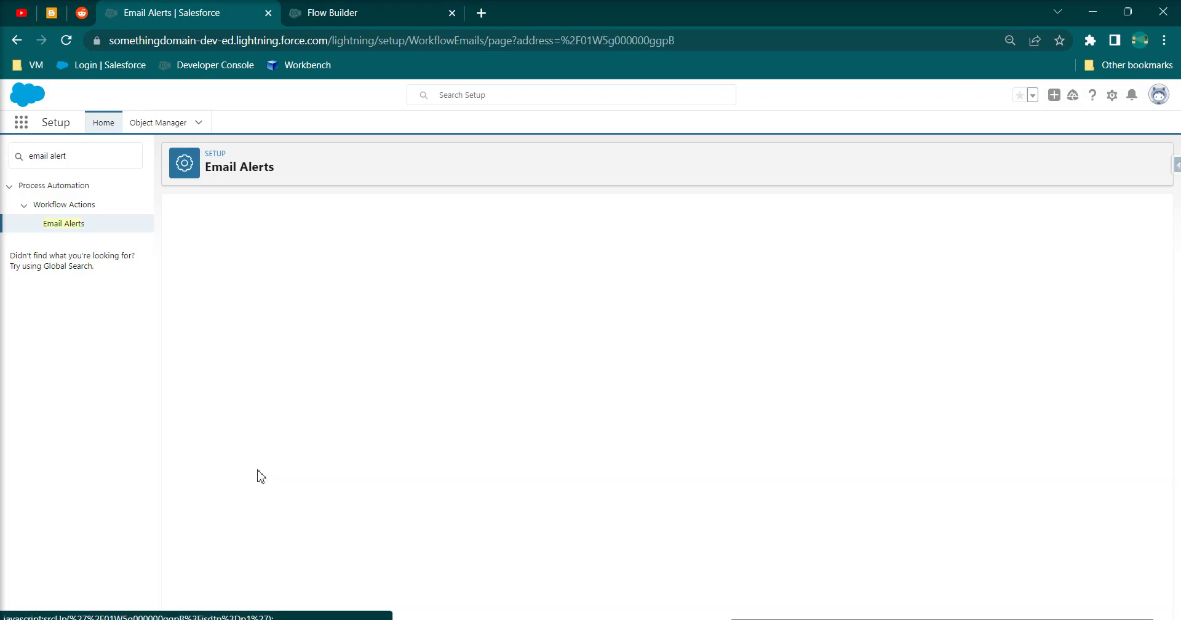
key(ctrl+0)
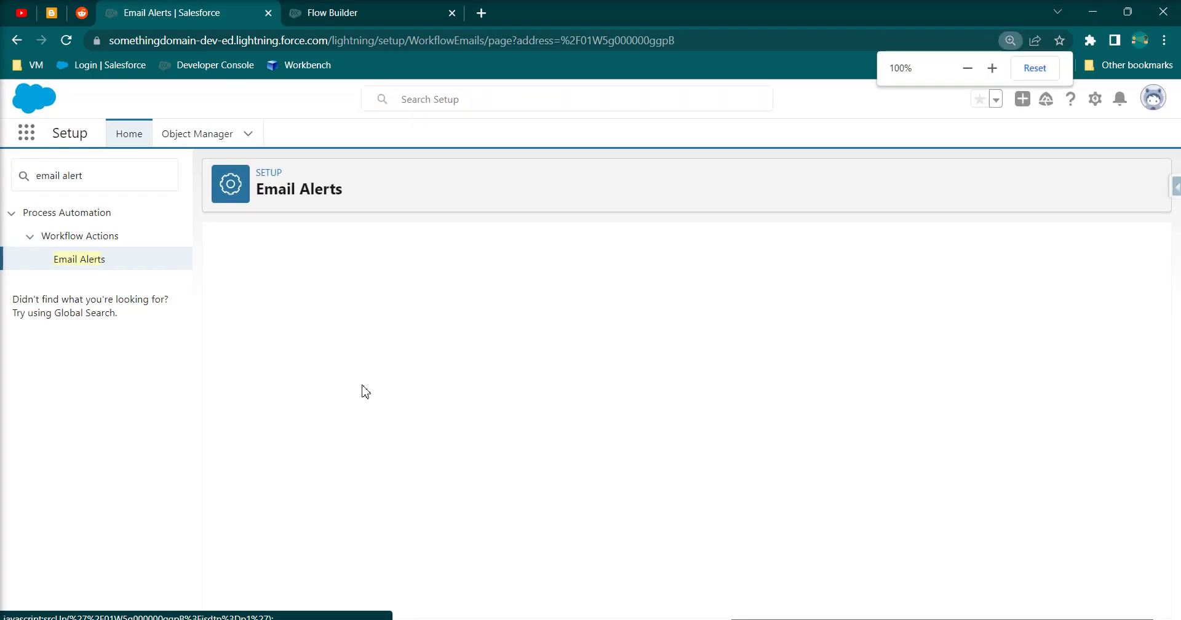
drag(455, 321, 406, 326)
drag(900, 340, 825, 342)
click(887, 326)
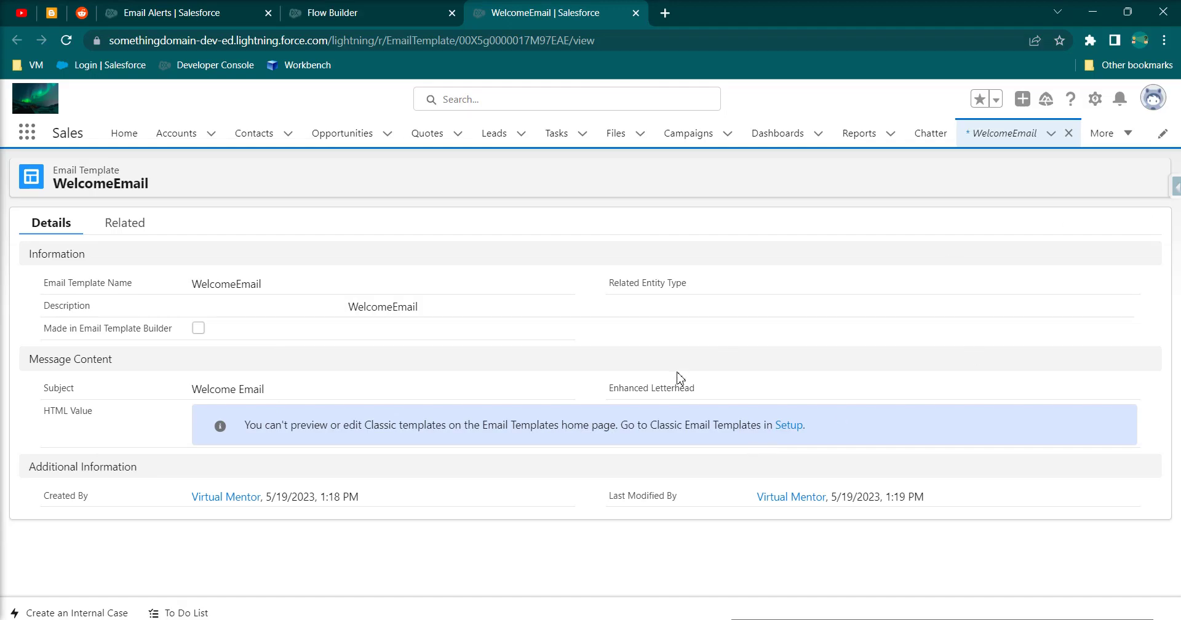
click(135, 228)
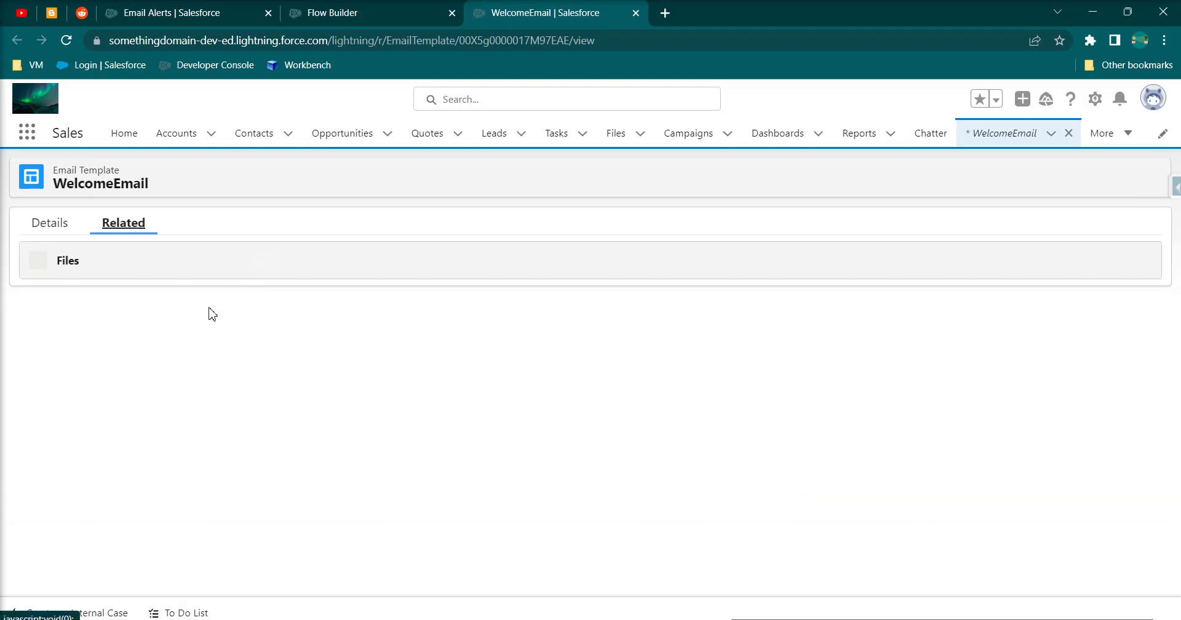
click(62, 227)
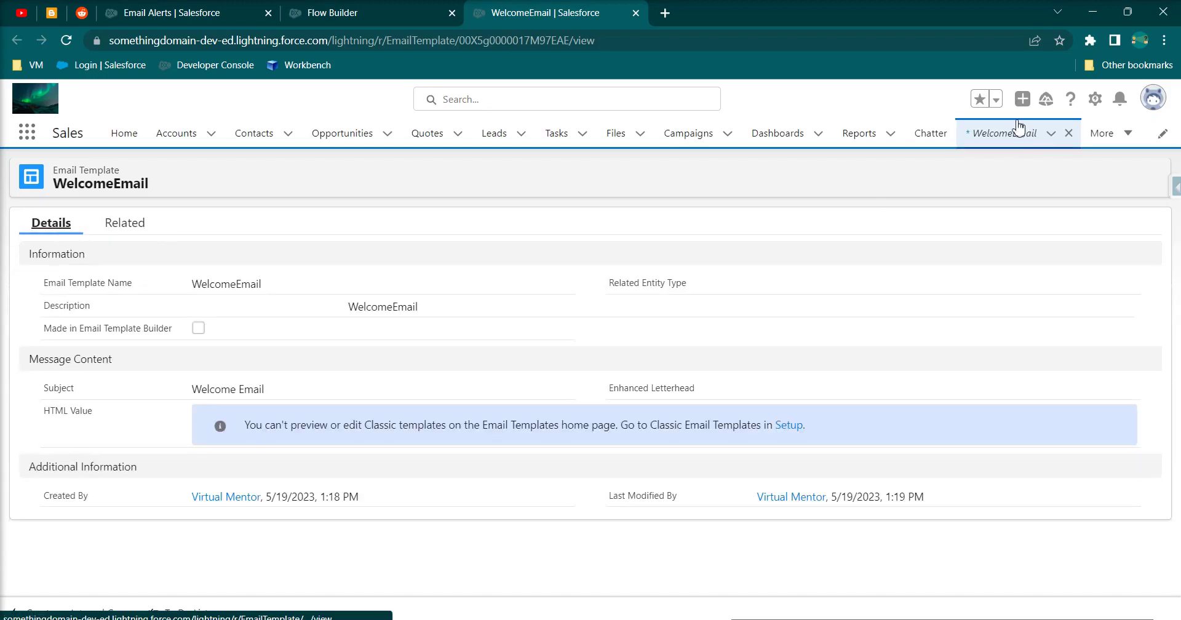
Step: Switch from Lightning Experience to Salesforce Classic and open its Setup home page
click(1154, 99)
click(980, 312)
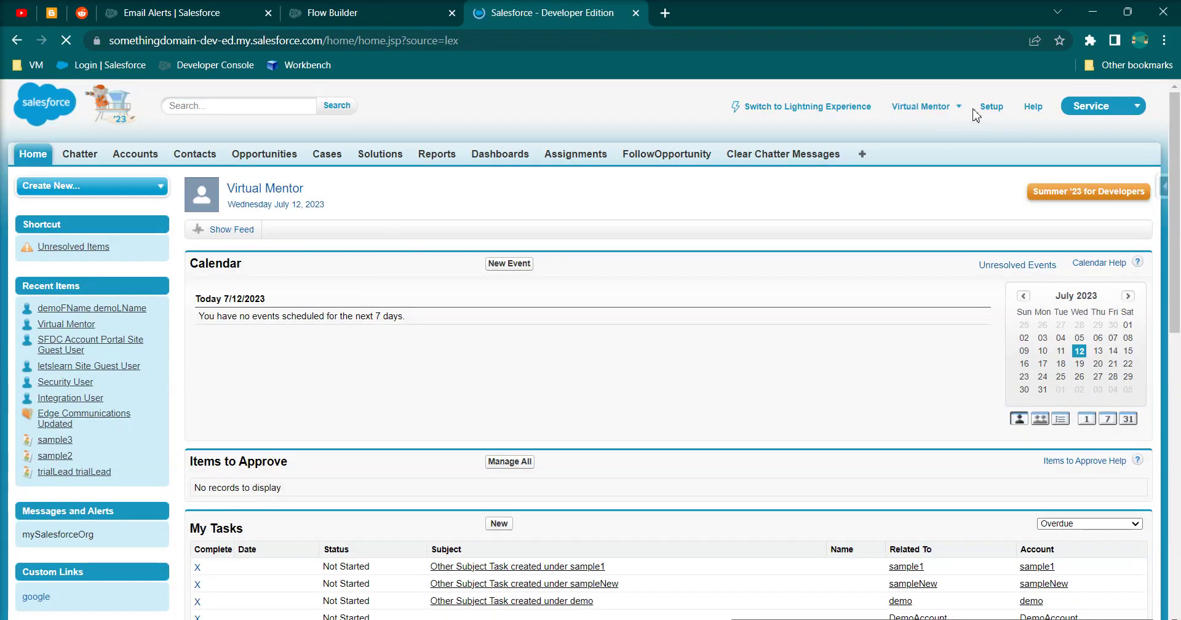
click(990, 108)
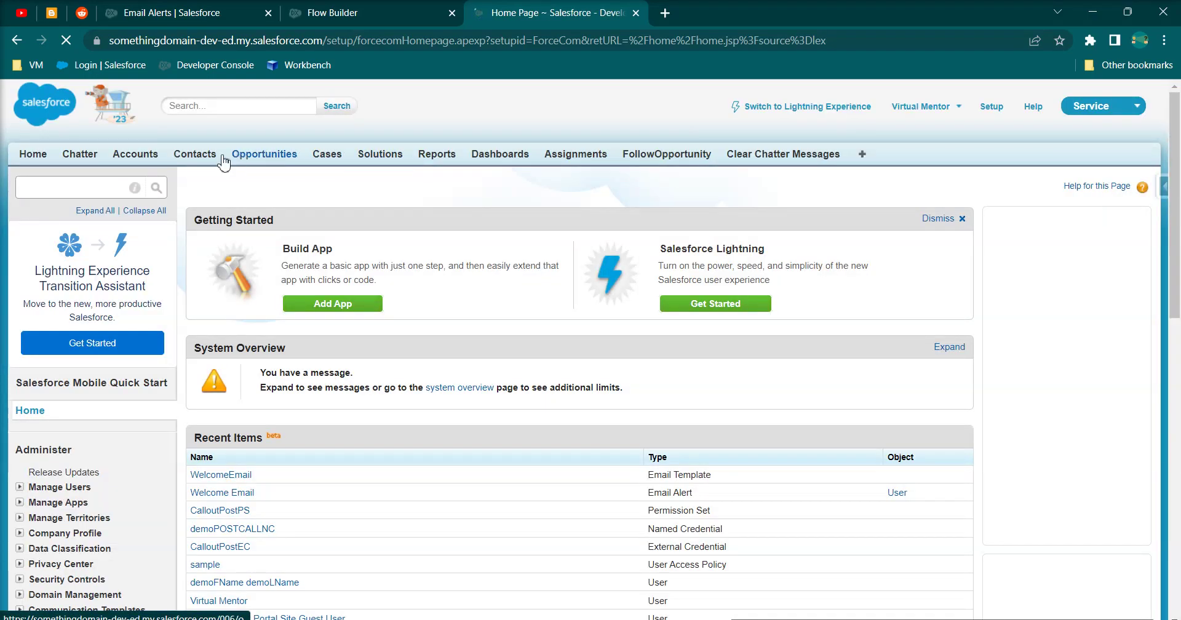
Step: Open the WelcomeEmail template from the recent items in a new tab and examine its HTML body and attachments section
ctrl+click(226, 476)
click(752, 21)
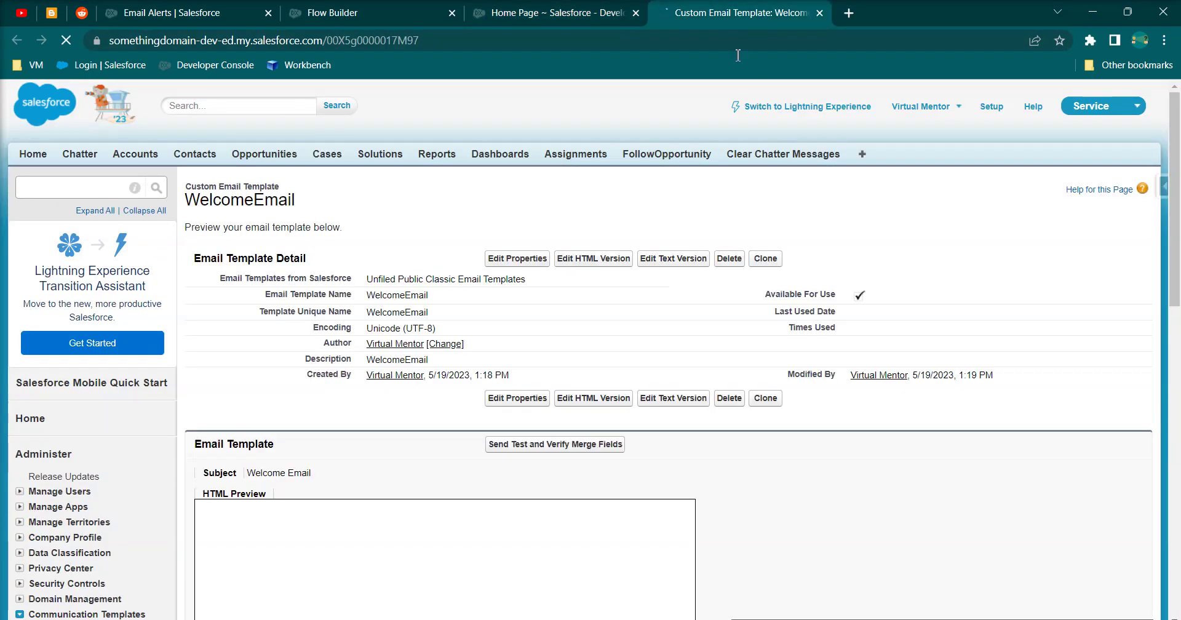
scroll(461, 322, down, 5)
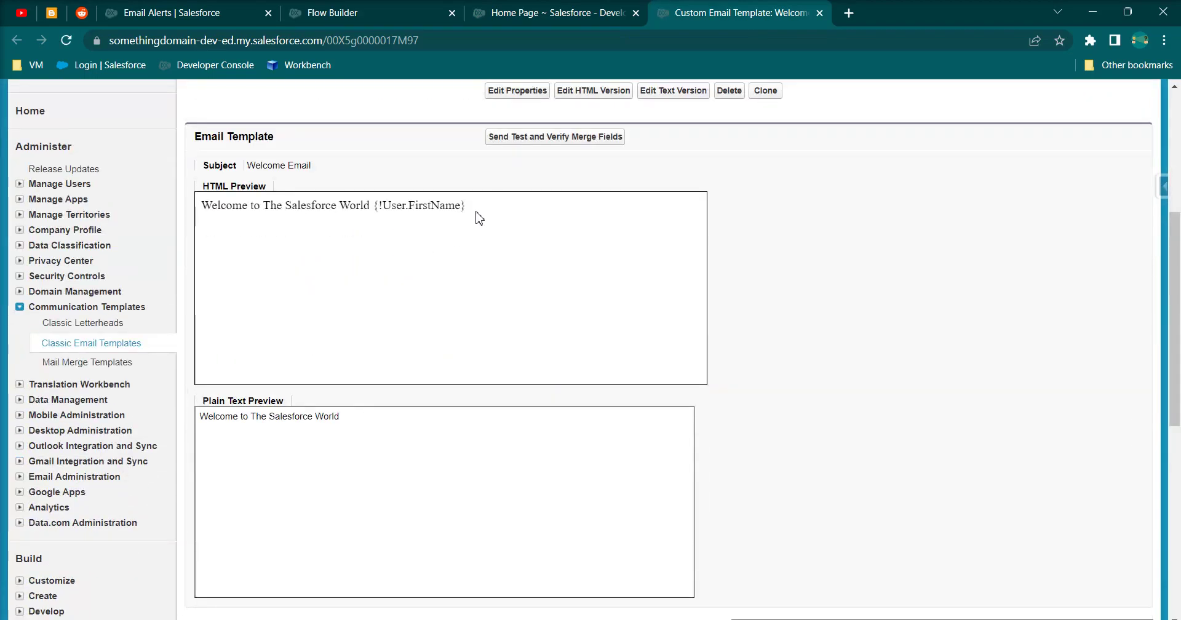
drag(486, 217, 174, 205)
scroll(440, 348, down, 6)
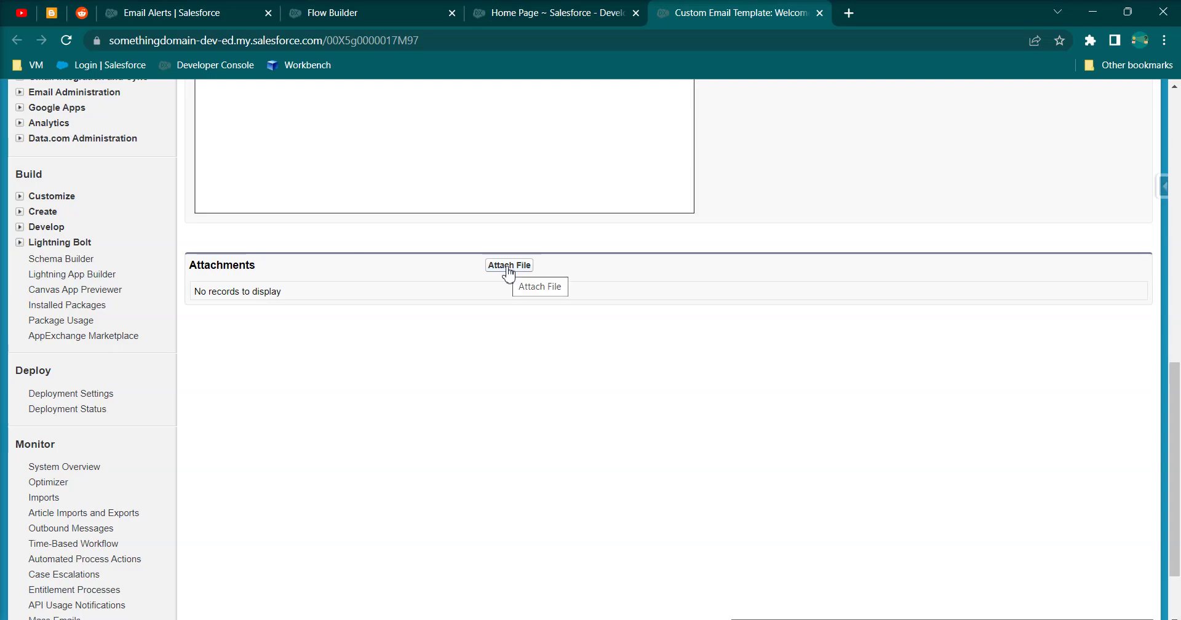
scroll(509, 332, up, 11)
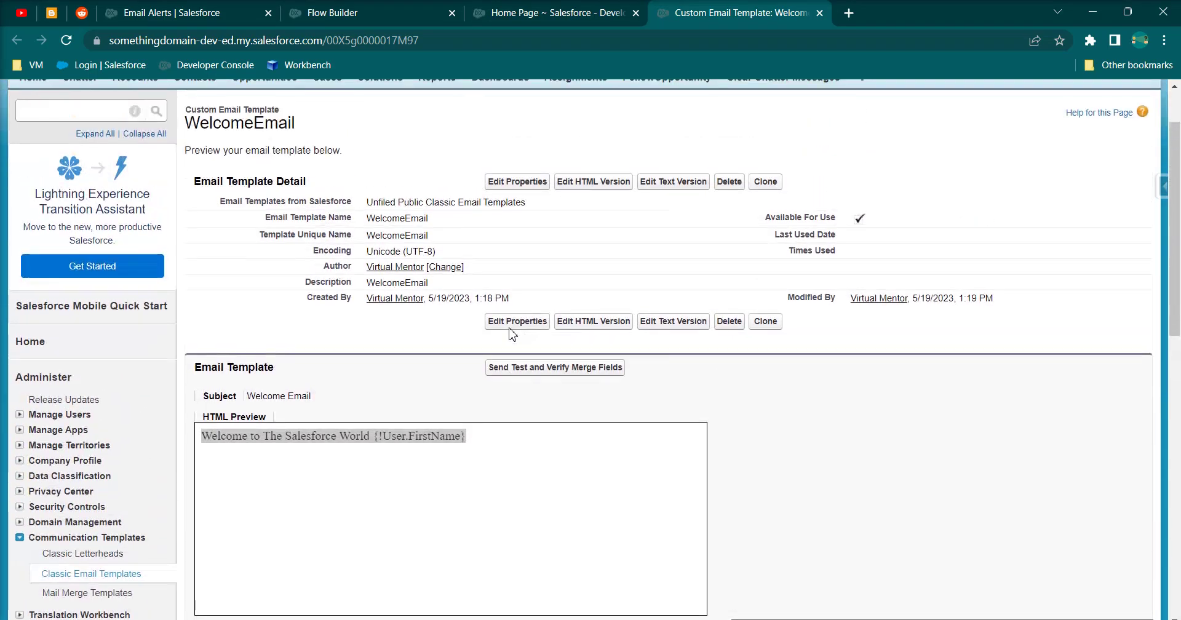
Step: Attach the file Screenshot 2023-03-05 061637.png from the computer to the WelcomeEmail template
scroll(512, 334, down, 8)
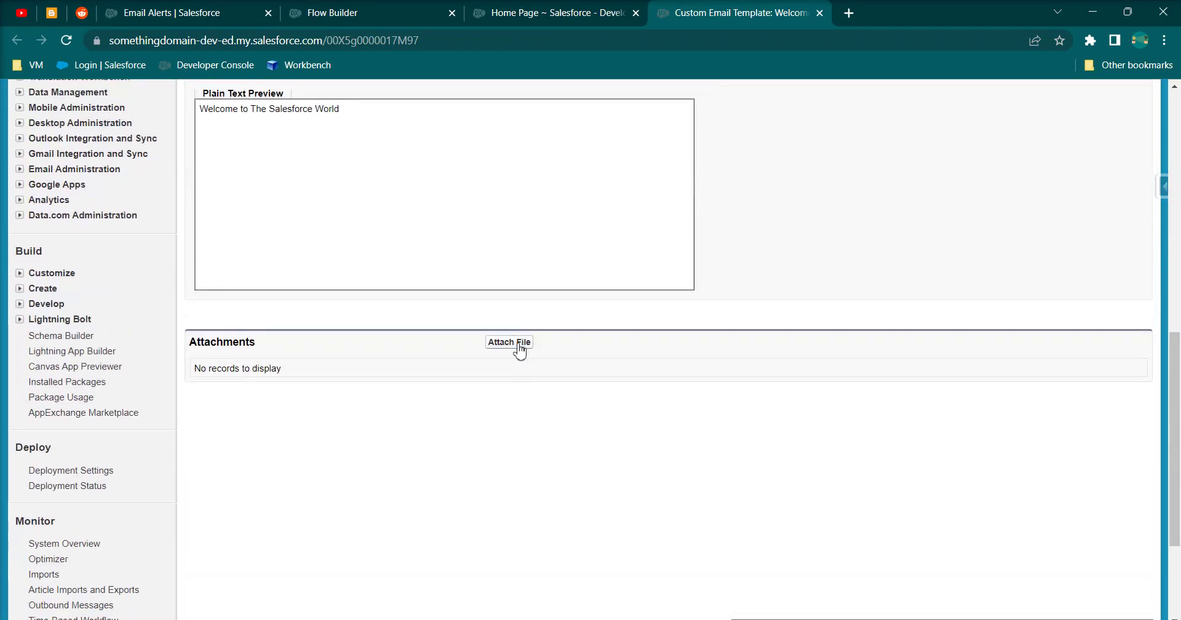
click(520, 345)
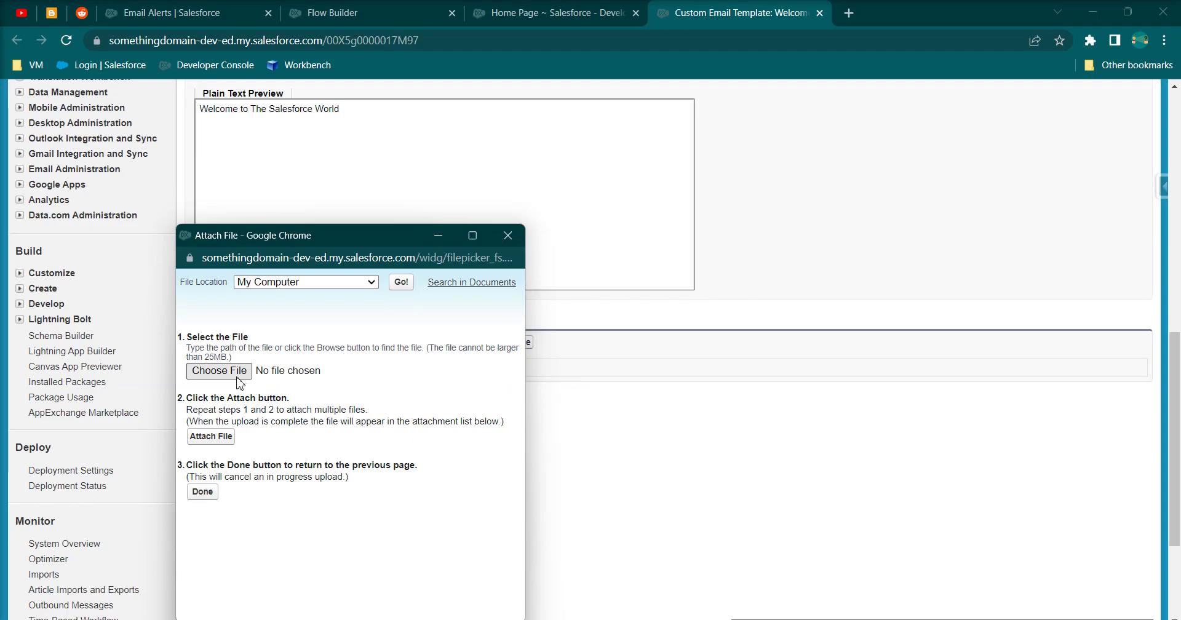
click(242, 378)
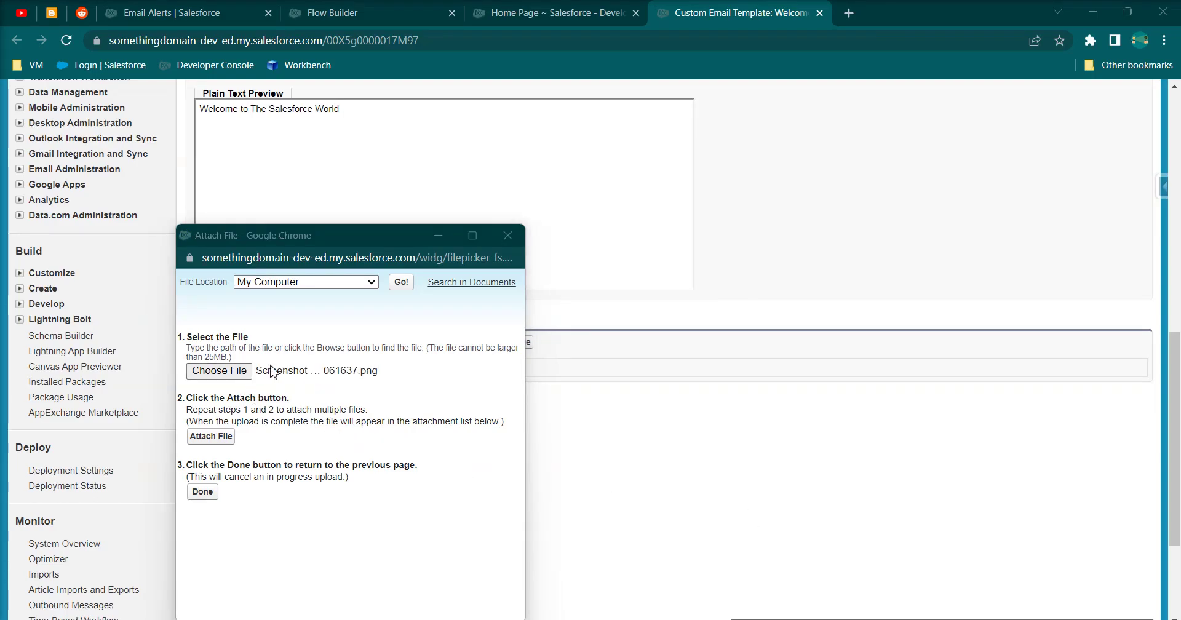
click(208, 436)
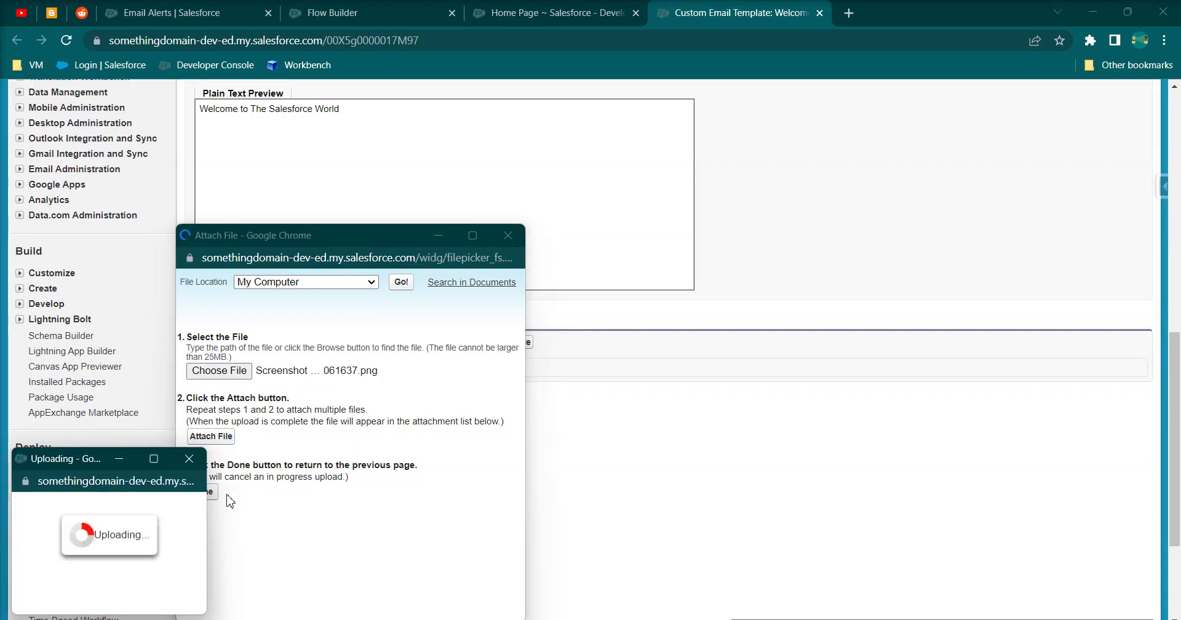
click(205, 492)
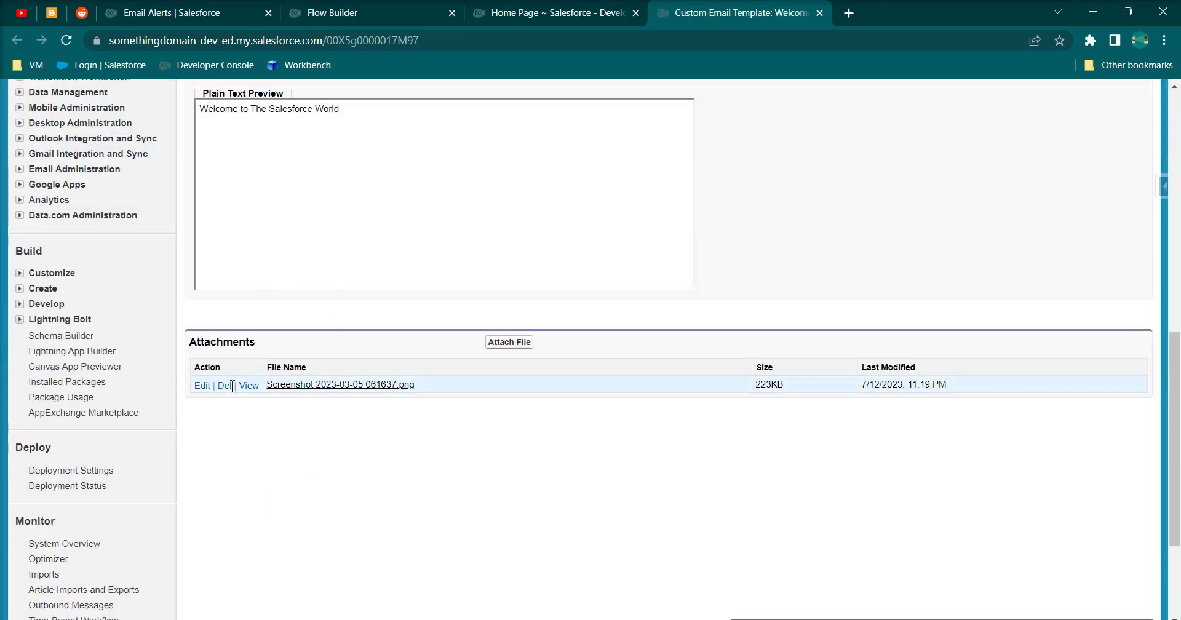
Step: View the template's attached image in its own tab, close it, and return to the template details
click(249, 385)
click(856, 22)
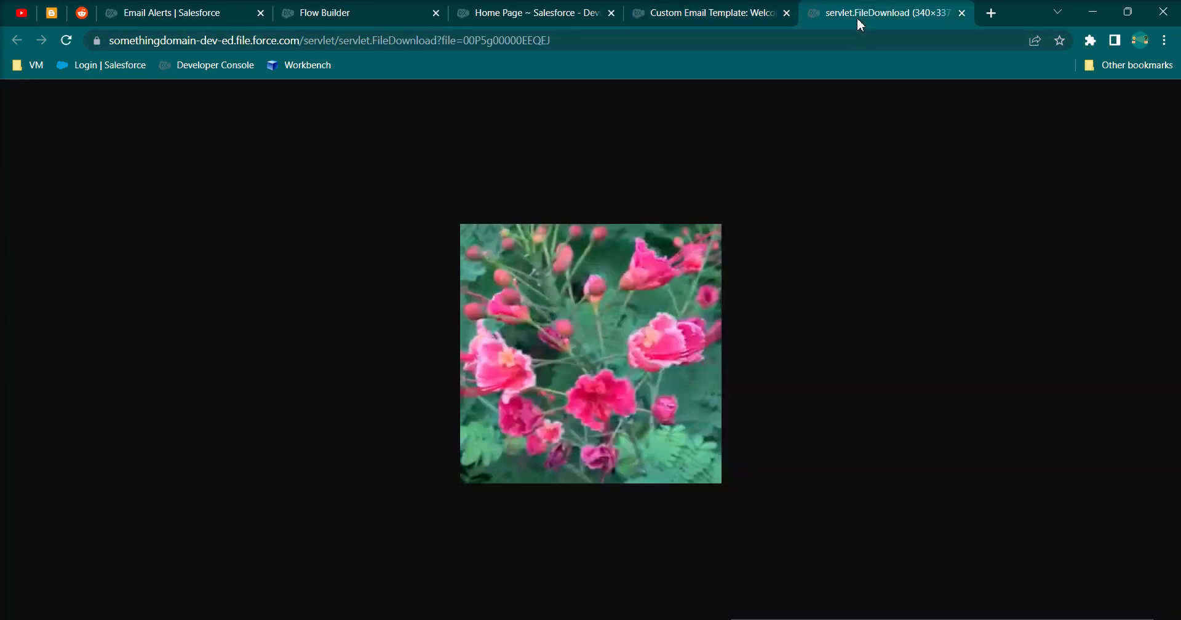
click(962, 13)
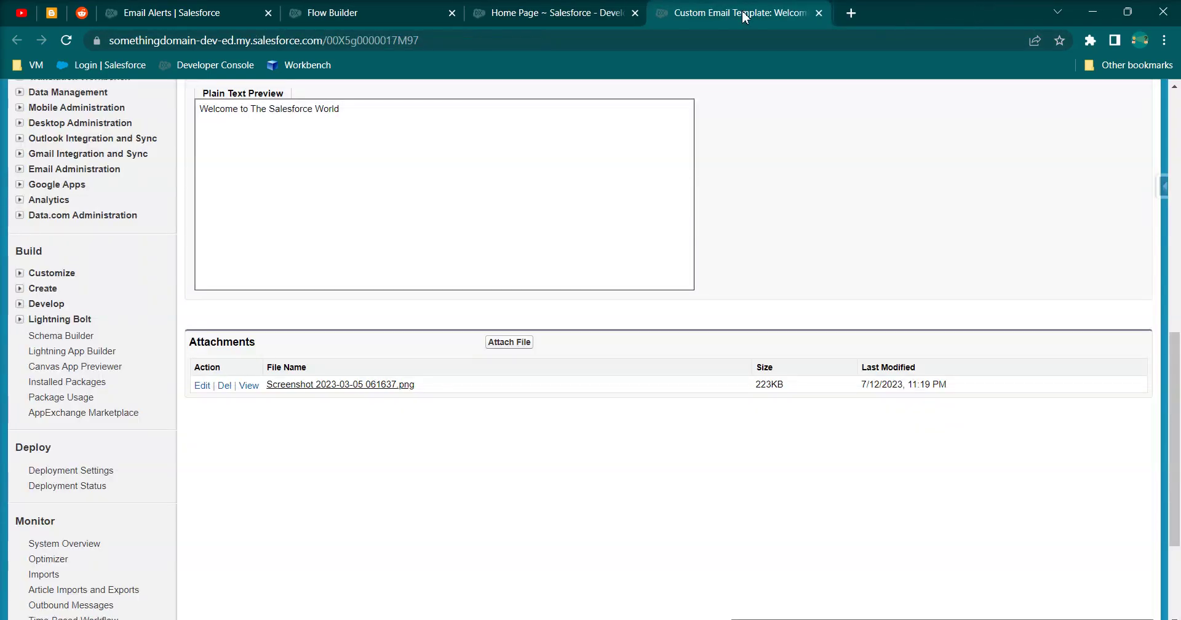
scroll(554, 259, up, 12)
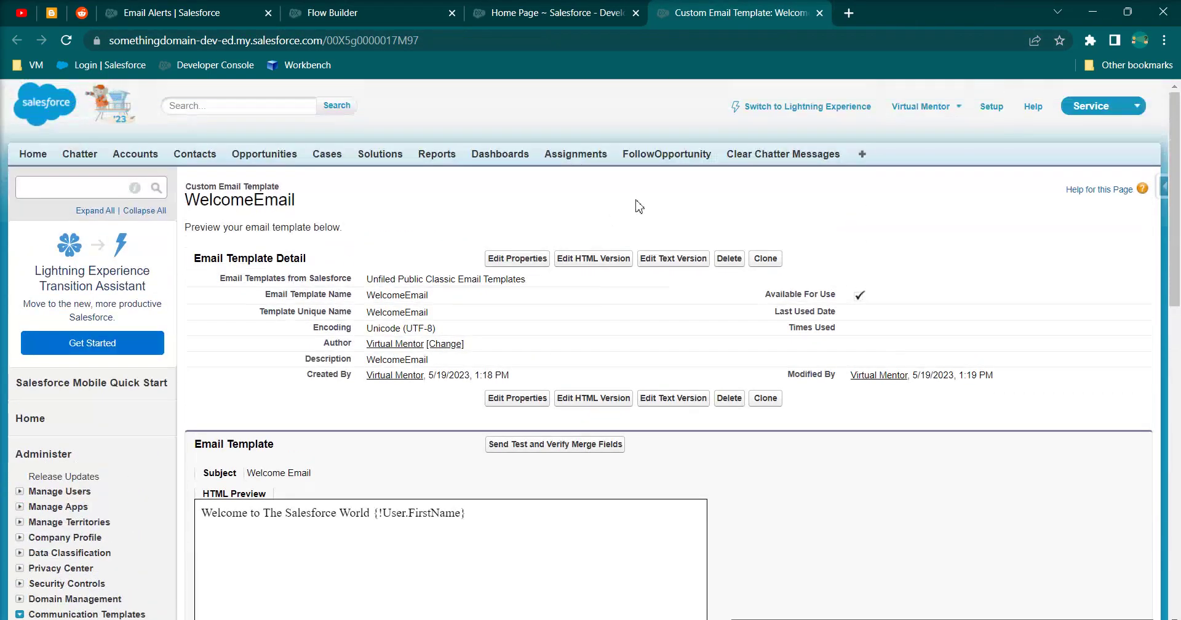
Step: Return to Flow Builder, save the flow with the label "send email with atatchment for new users or when user active", and activate it
click(528, 16)
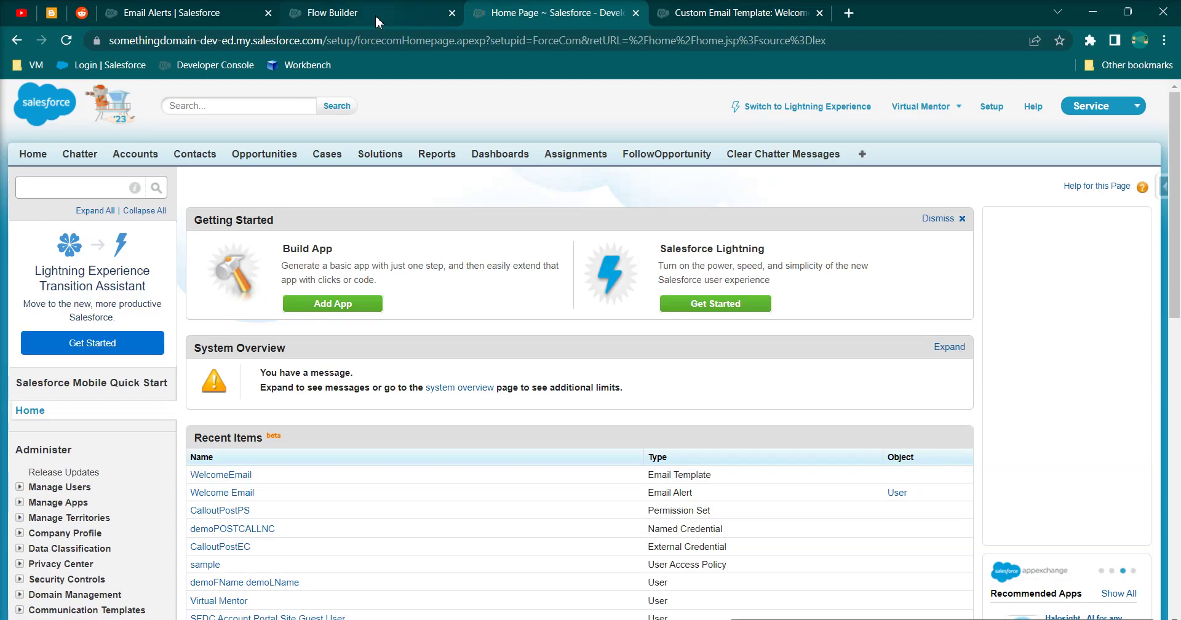
click(374, 15)
click(1155, 143)
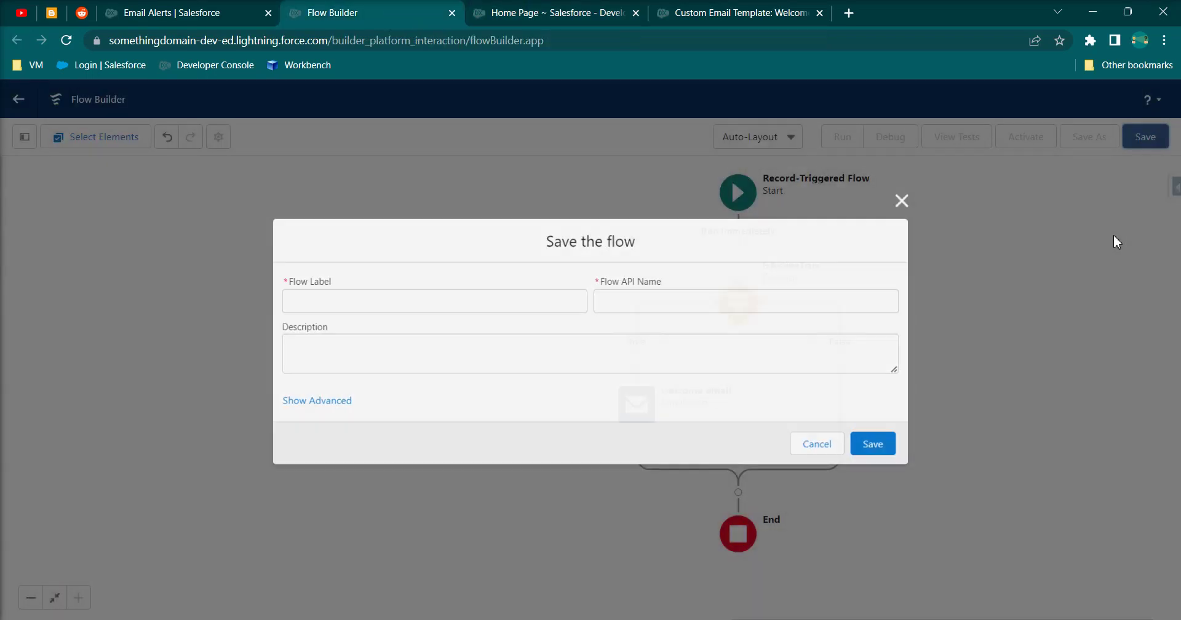
click(376, 300)
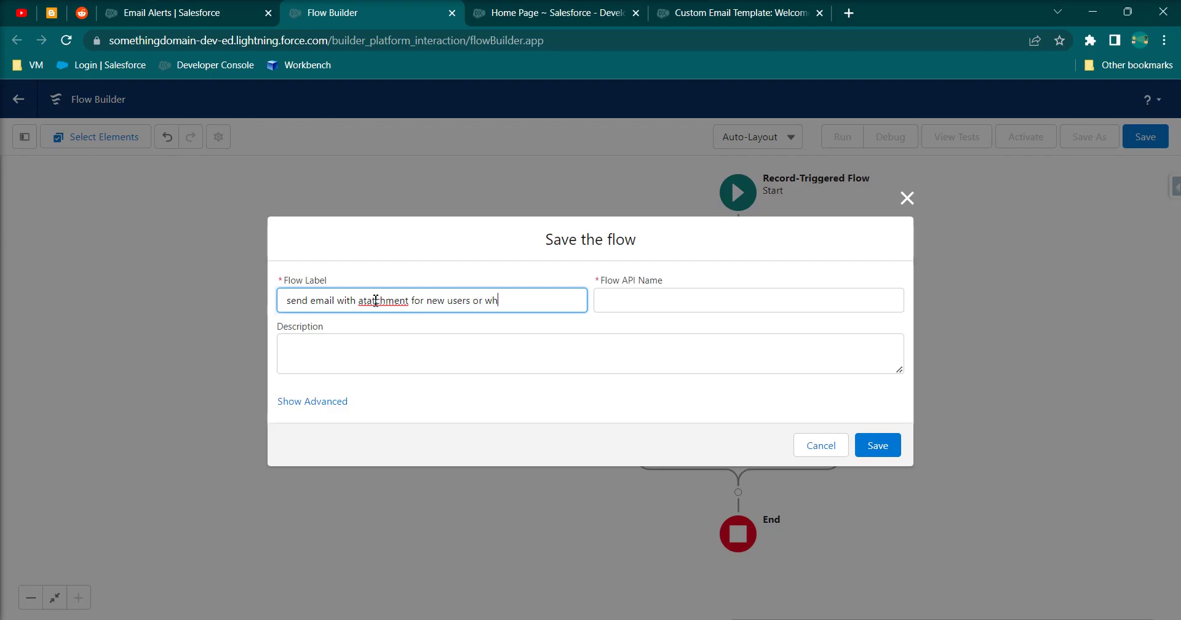
text(tive)
click(657, 361)
click(884, 445)
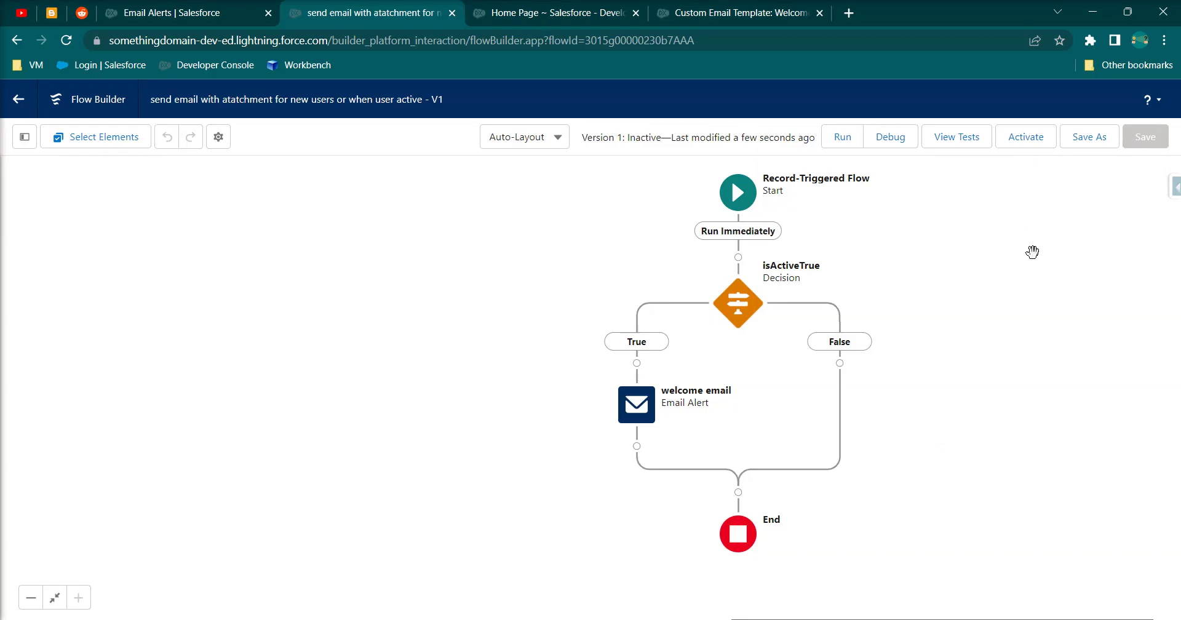
click(1029, 147)
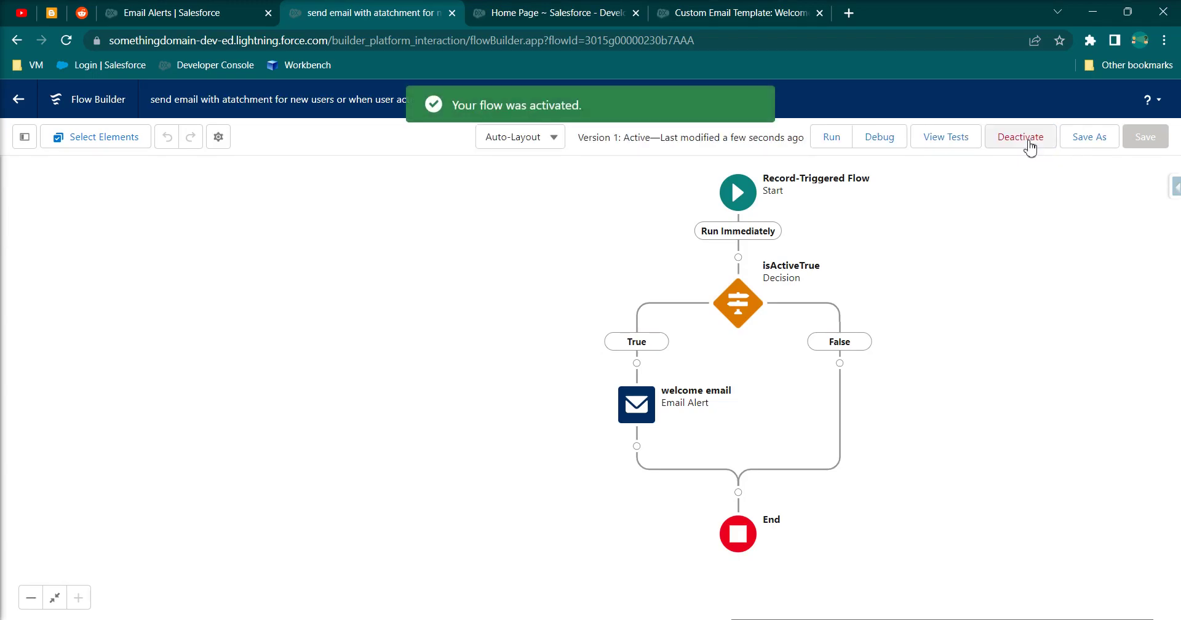
Step: Find Users in Lightning Setup, set the demo user with the COO role and Sales profile to Active, and save the record
click(219, 24)
drag(83, 176, 3, 163)
text(users)
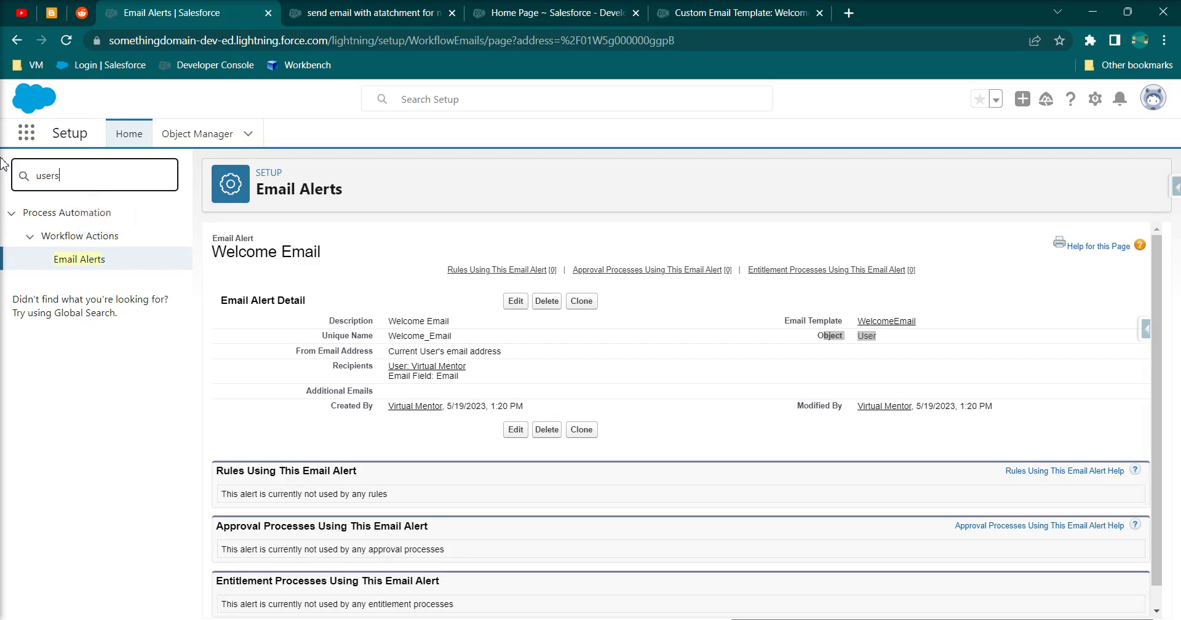
click(53, 422)
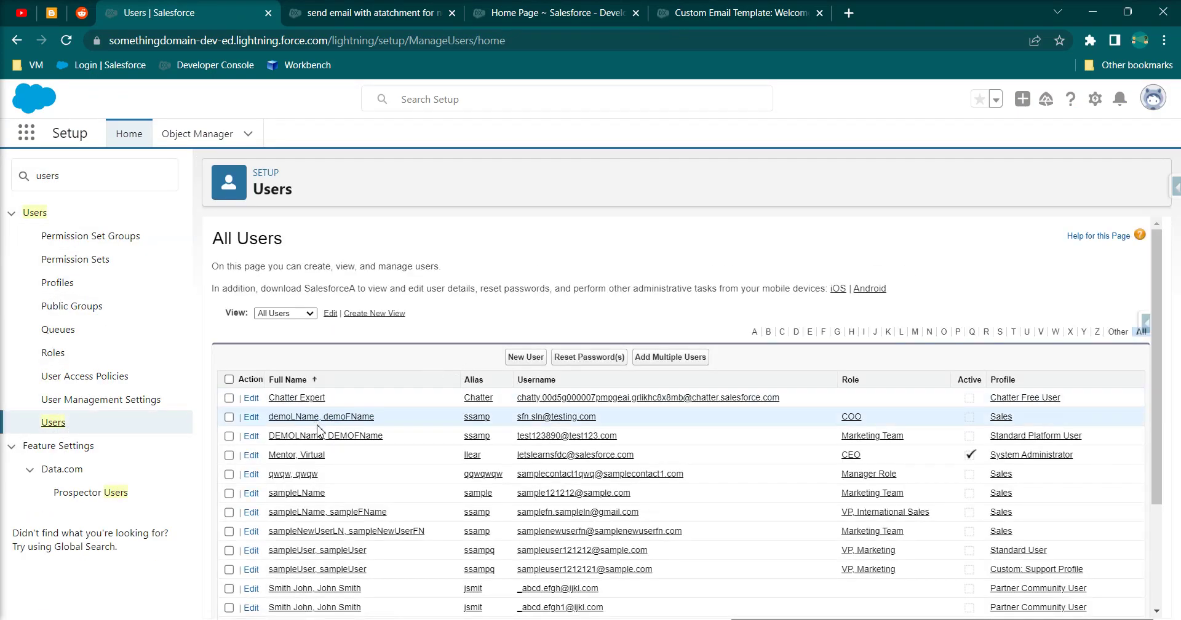
click(251, 418)
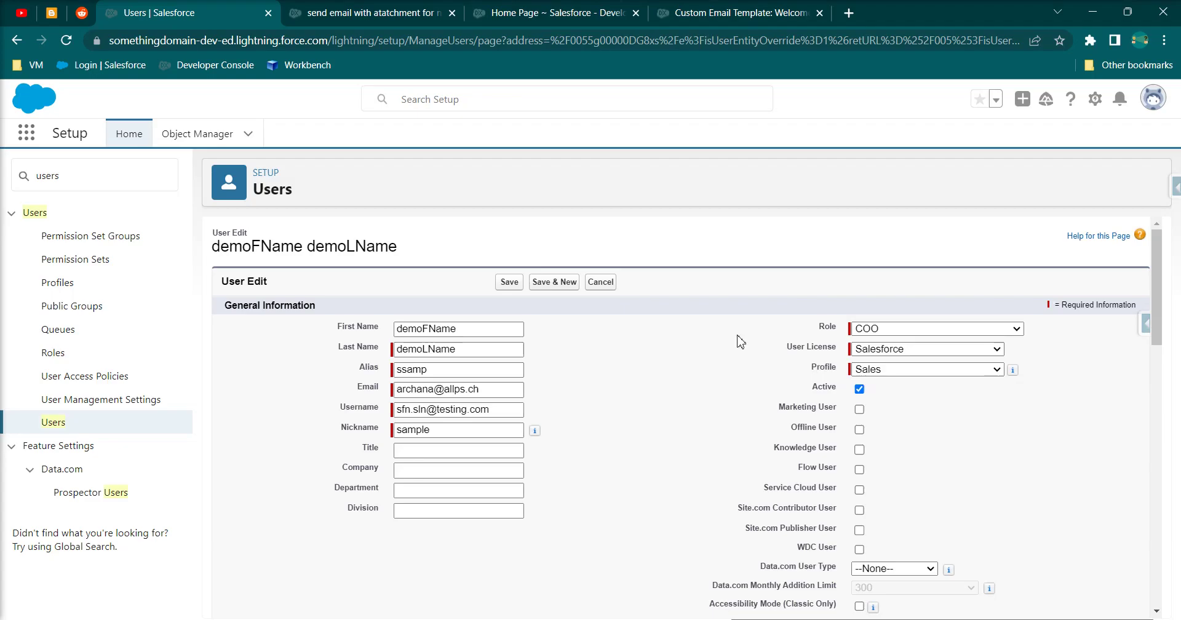
click(505, 283)
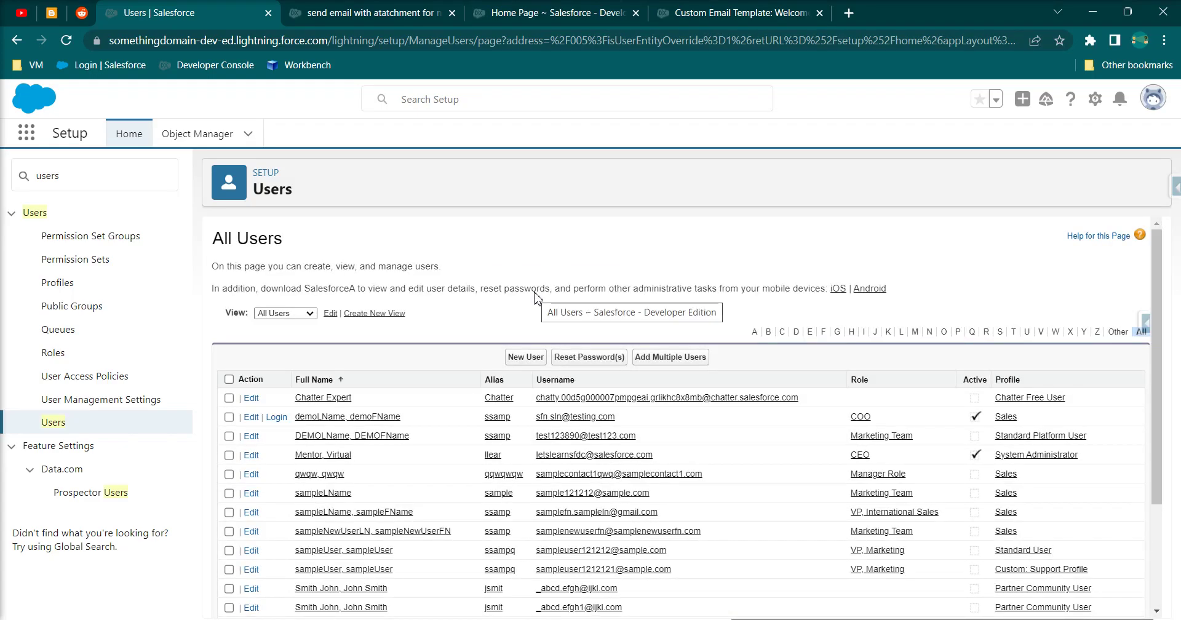
Step: Switch to Gmail, check the received Welcome Email's greeting, and download and view its image attachment
click(352, 20)
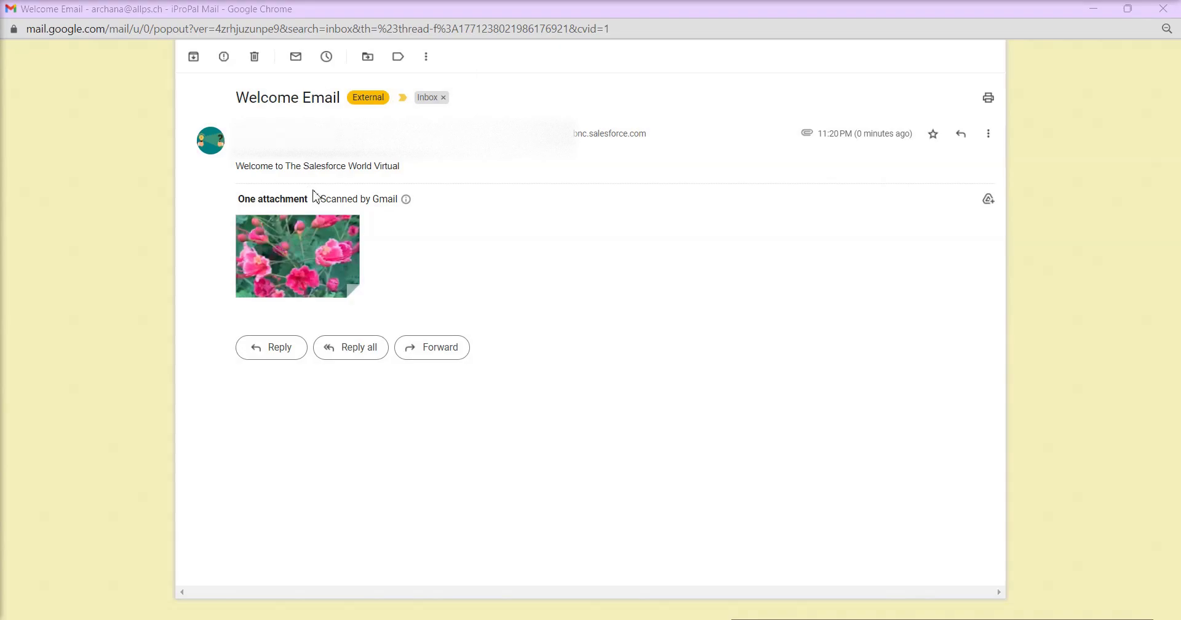
drag(262, 167, 410, 179)
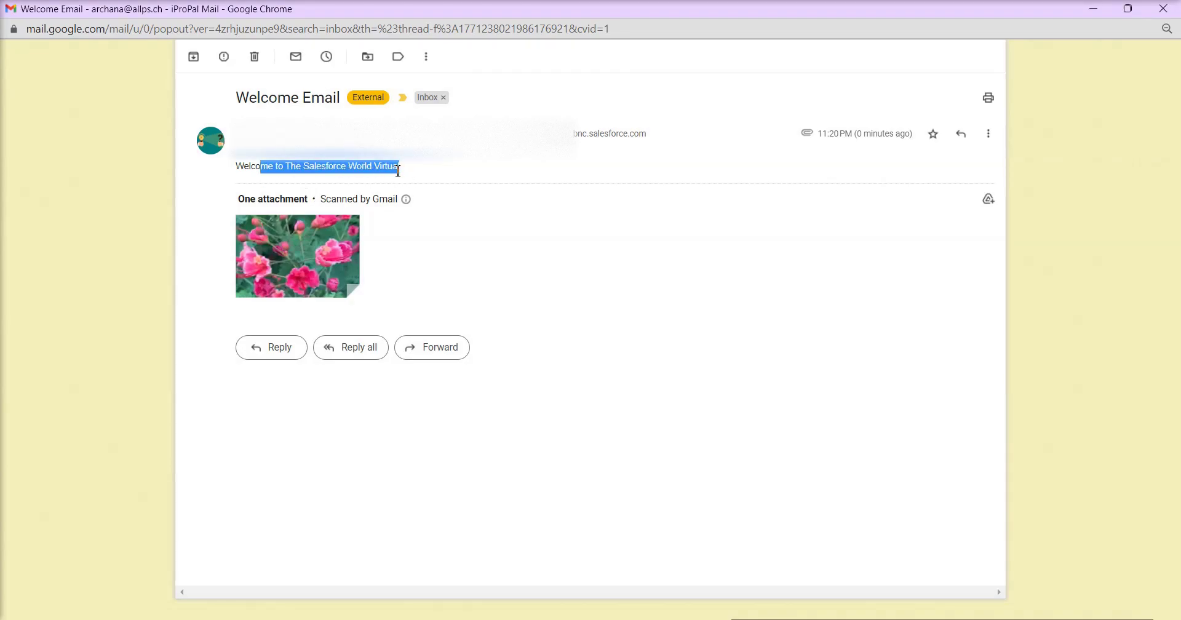
mouse_move(339, 237)
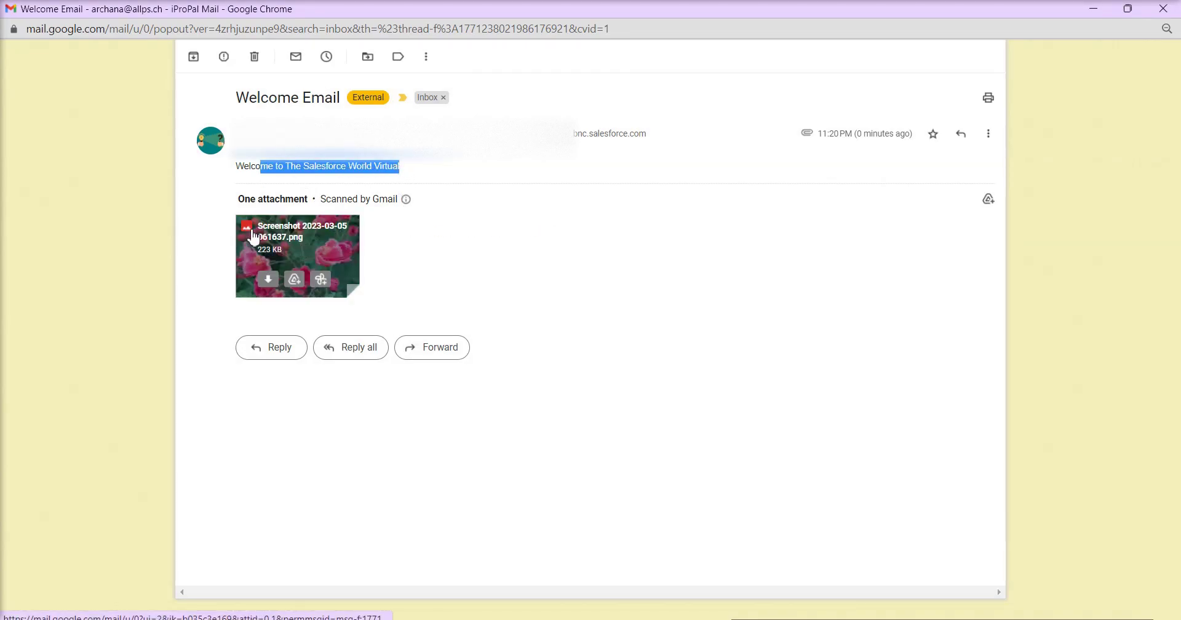
click(268, 283)
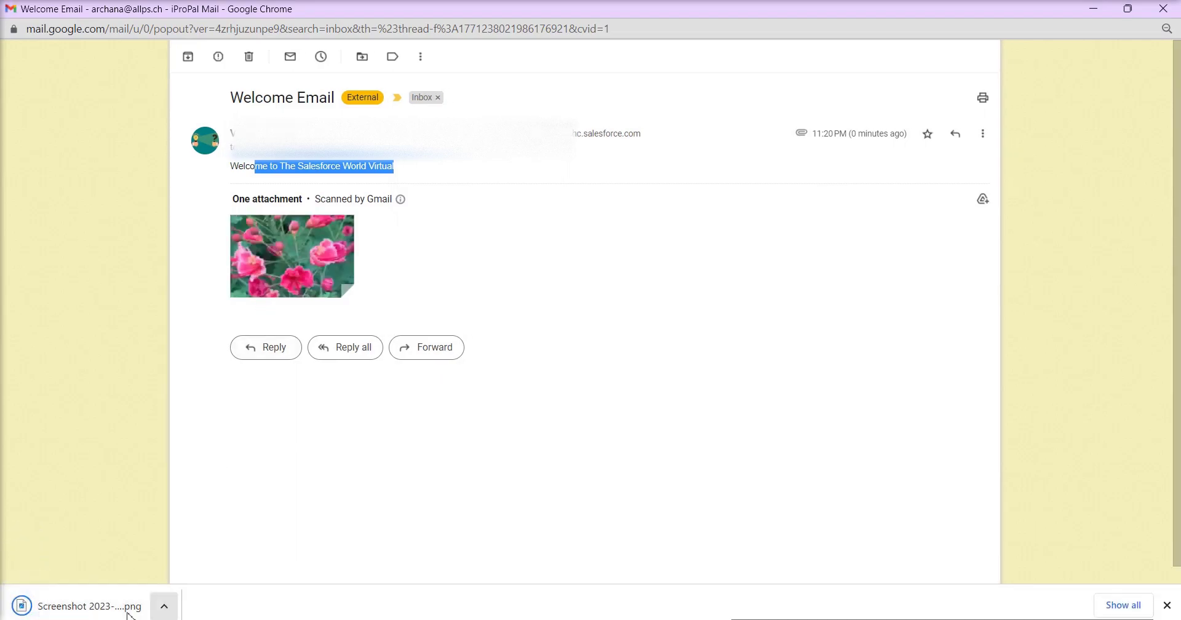
click(117, 609)
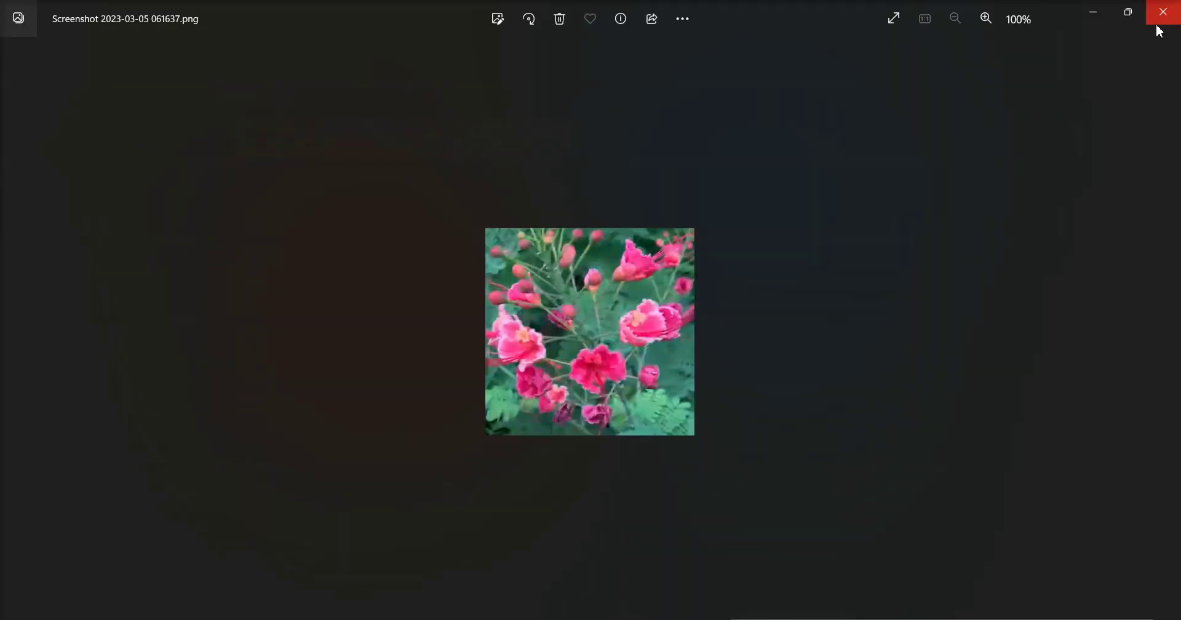
click(1162, 13)
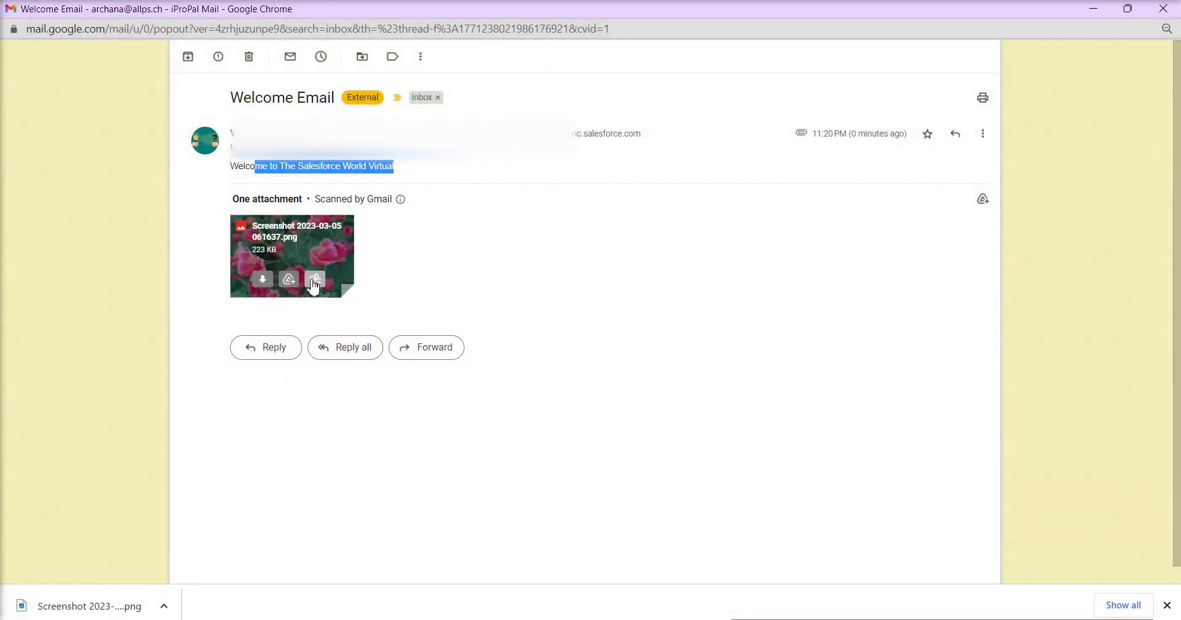